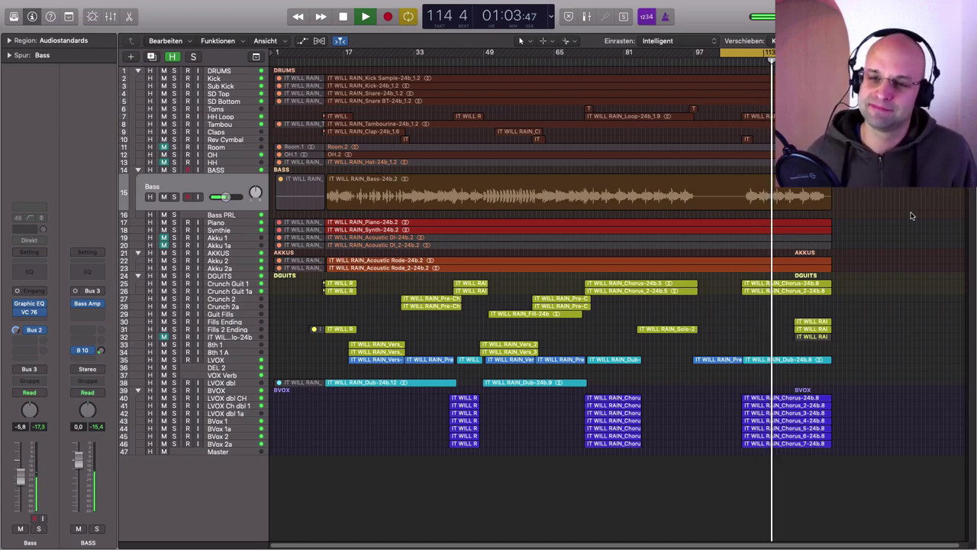
Step: Stop playback and show the mixer at the Stereo Out channel strip
{"action": "key", "text": "space"}
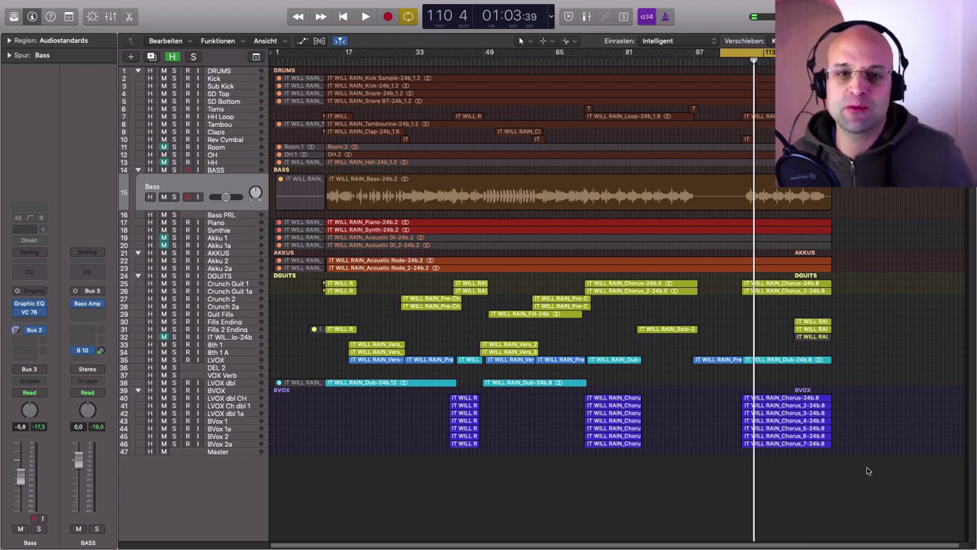
{"action": "key", "text": "x"}
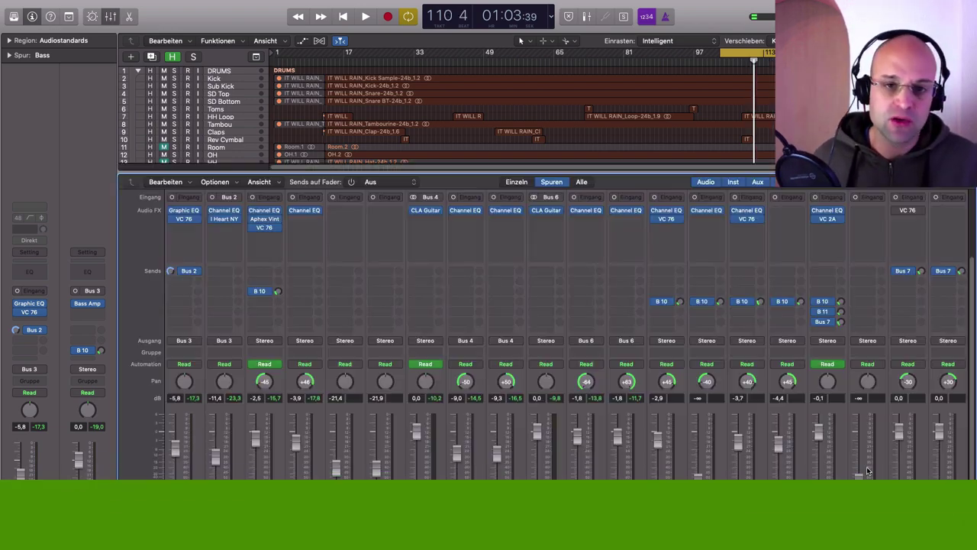
{"action": "scroll", "coordinate": [897, 432], "scroll_direction": "right", "scroll_amount": 10}
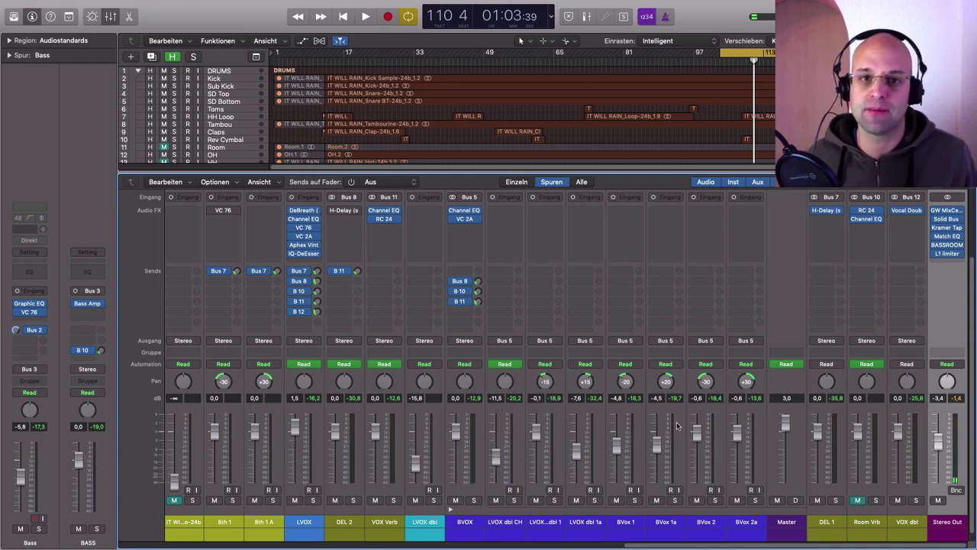
Step: Compare the mix in playback with all Stereo Out inserts above the L1 limiter bypassed and with them switched on again
{"action": "left_click_drag", "start_coordinate": [936, 212], "coordinate": [937, 244]}
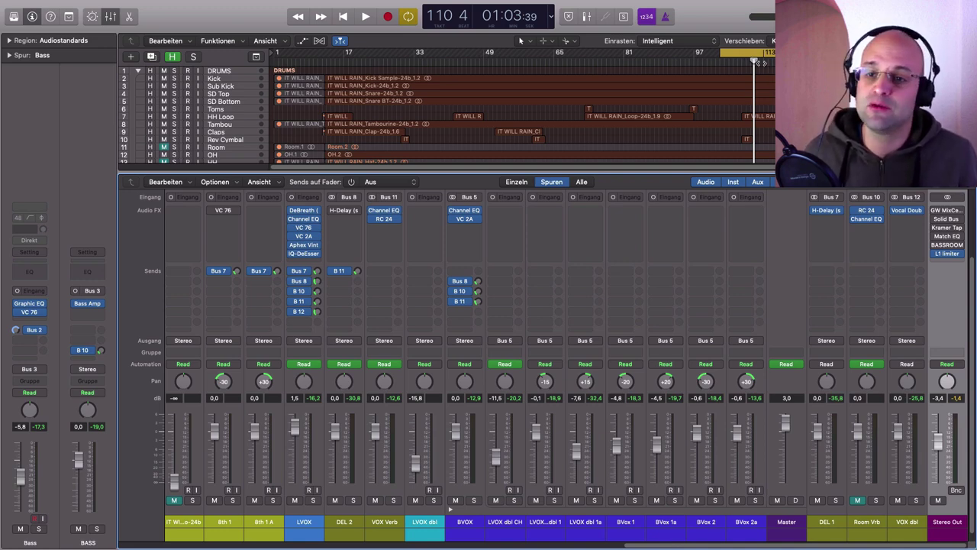
{"action": "key", "text": "space"}
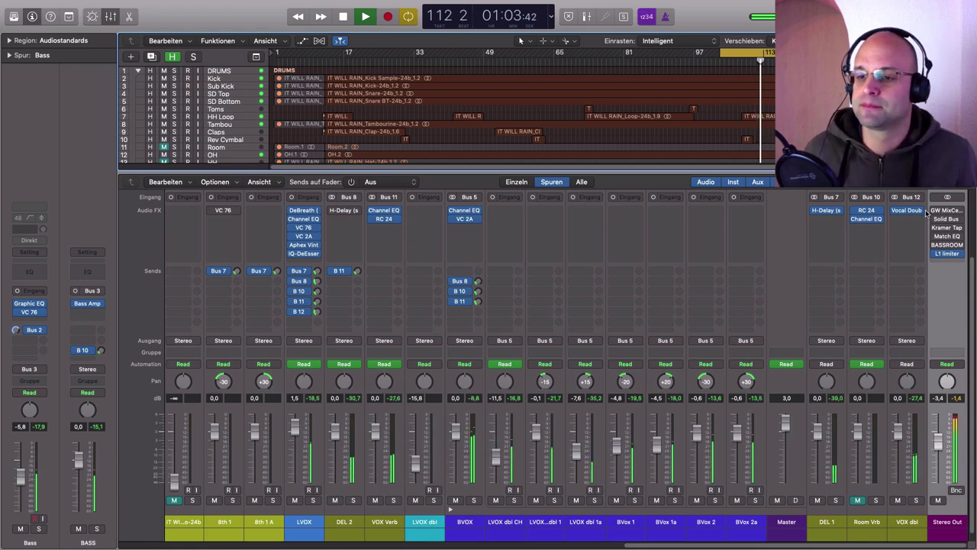
{"action": "mouse_move", "coordinate": [934, 212]}
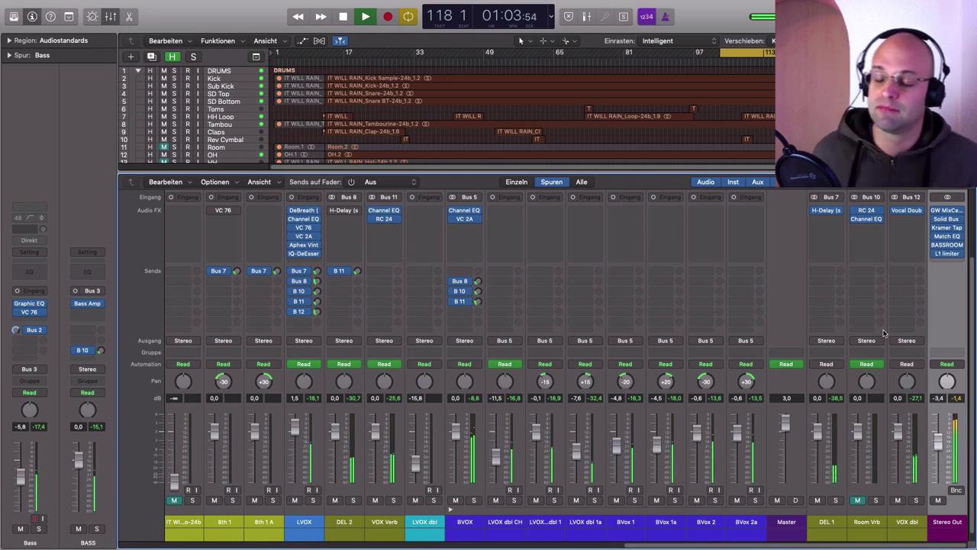
{"action": "key", "text": "space"}
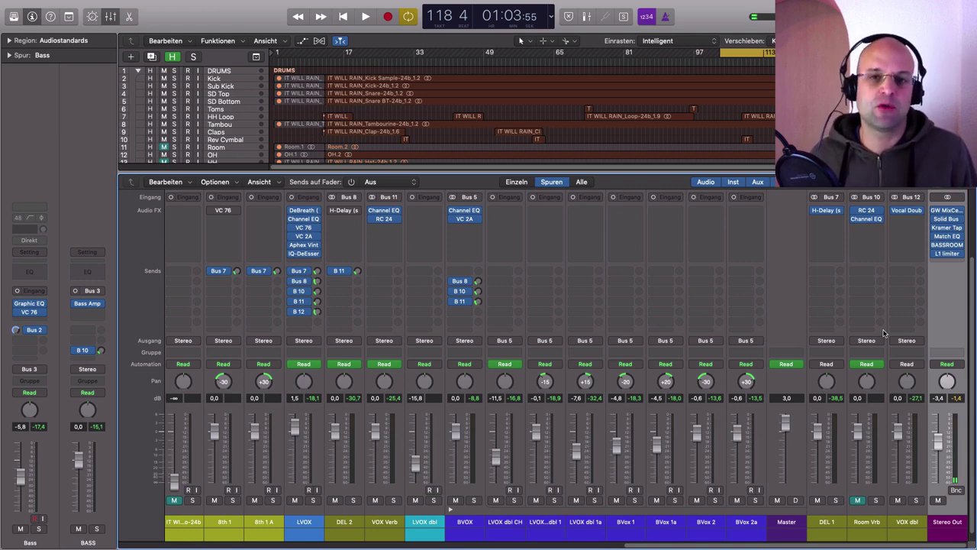
Step: Open GW MixCentric on Stereo Out and set its input level to -0.5
{"action": "left_click", "coordinate": [949, 211]}
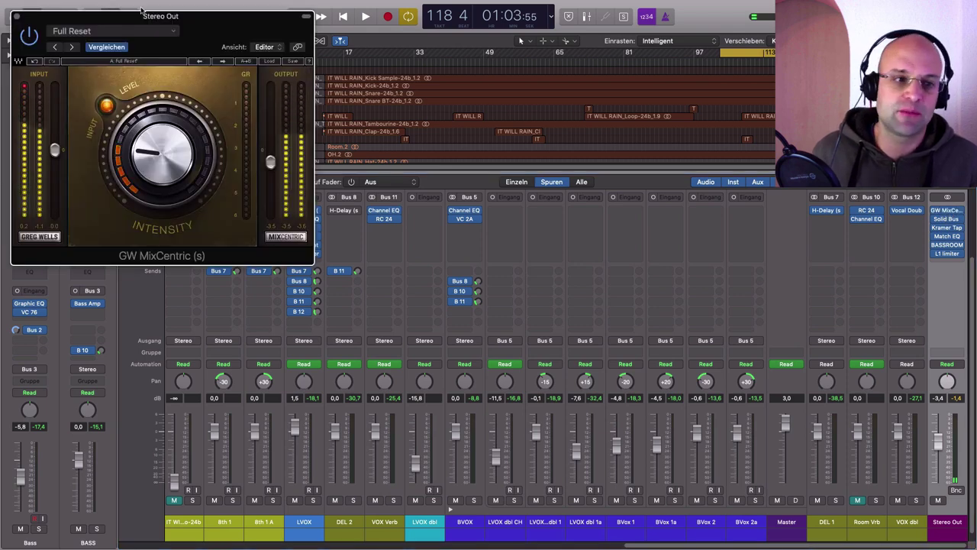
{"action": "left_click_drag", "start_coordinate": [54, 150], "coordinate": [55, 152]}
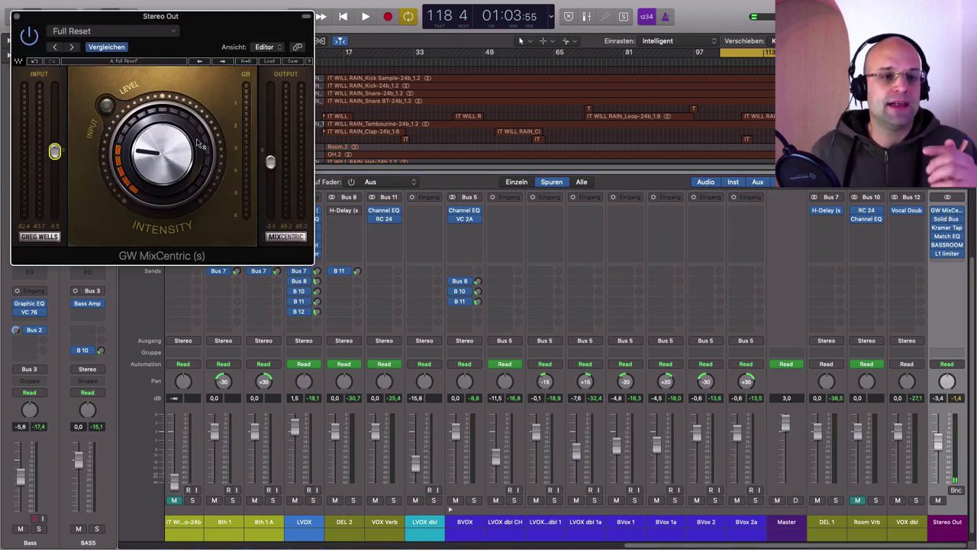
{"action": "left_click_drag", "start_coordinate": [205, 24], "coordinate": [218, 29]}
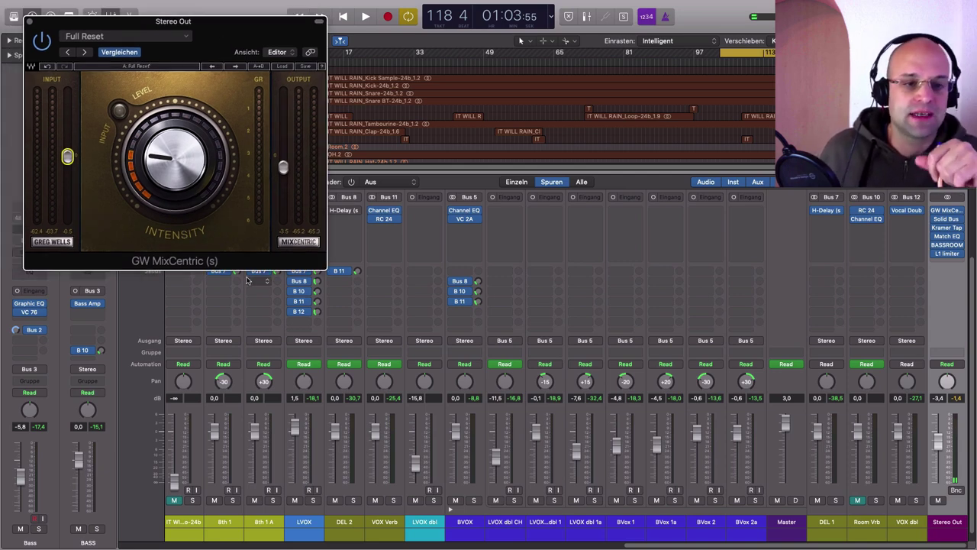
{"action": "mouse_move", "coordinate": [177, 168]}
{"action": "left_mouse_down"}
{"action": "mouse_move", "coordinate": [177, 138]}
{"action": "mouse_move", "coordinate": [186, 182]}
{"action": "left_mouse_up"}
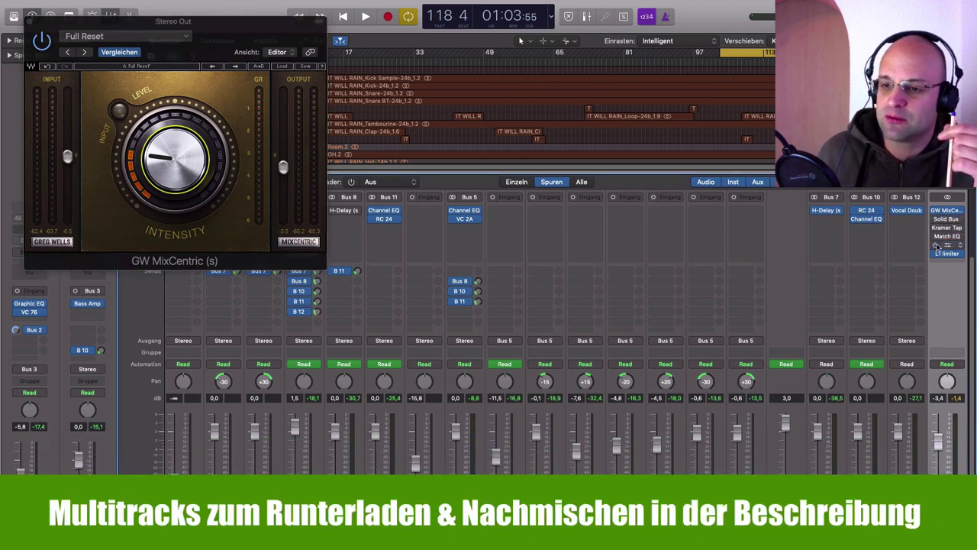
Step: Play the mix with GW MixCentric and the inserts down to BASSROOM bypassed, and switch GW MixCentric on to compare
{"action": "mouse_move", "coordinate": [218, 29]}
{"action": "left_mouse_down"}
{"action": "mouse_move", "coordinate": [239, 16]}
{"action": "mouse_move", "coordinate": [213, 20]}
{"action": "left_mouse_up"}
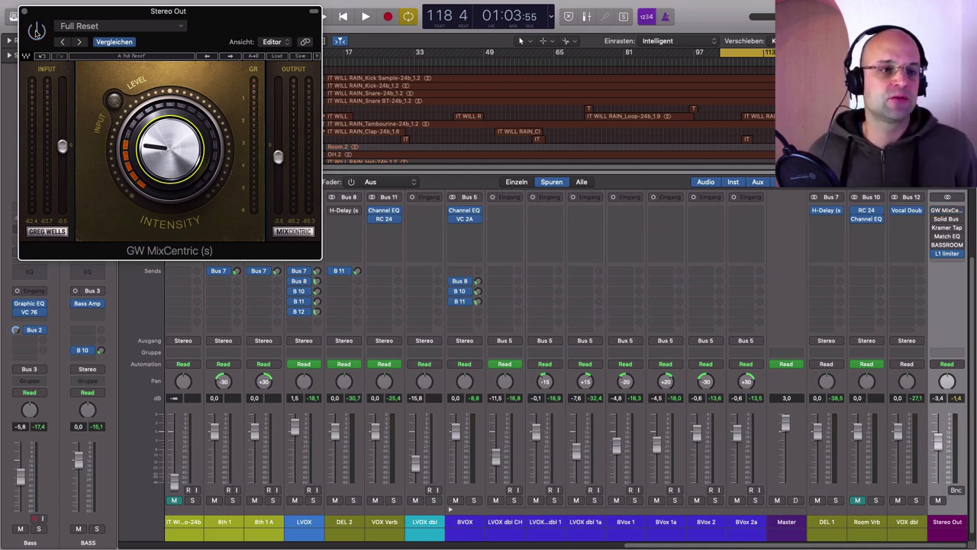
{"action": "key", "text": "space"}
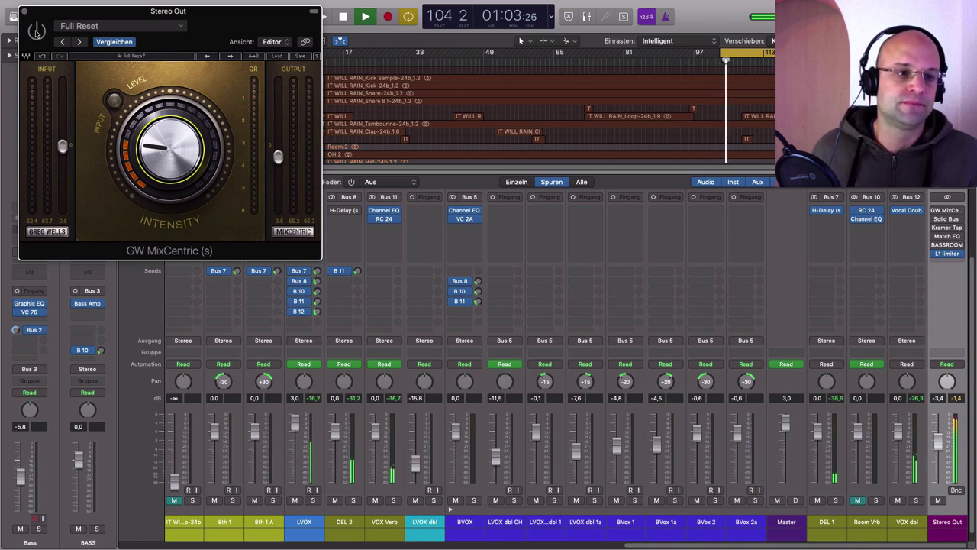
{"action": "left_click", "coordinate": [36, 33]}
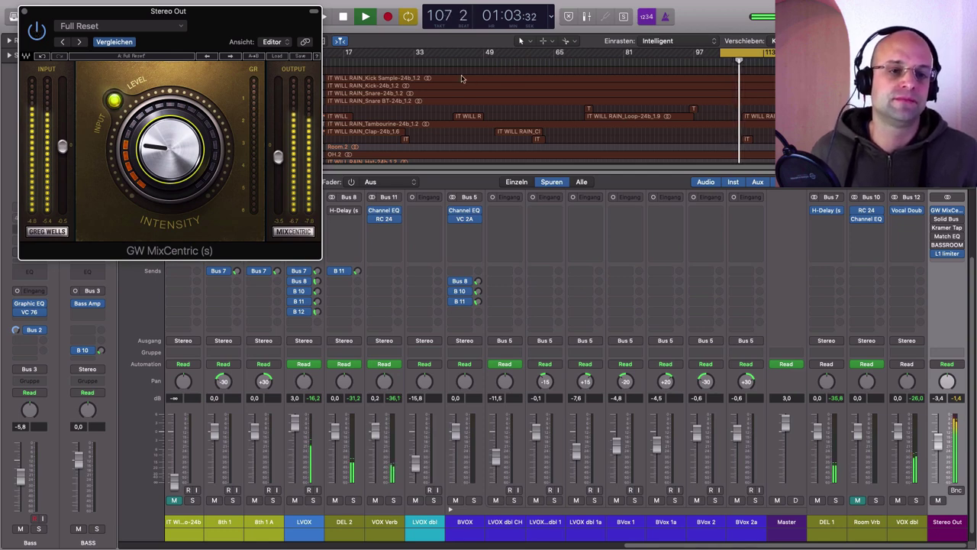
{"action": "key", "text": "space"}
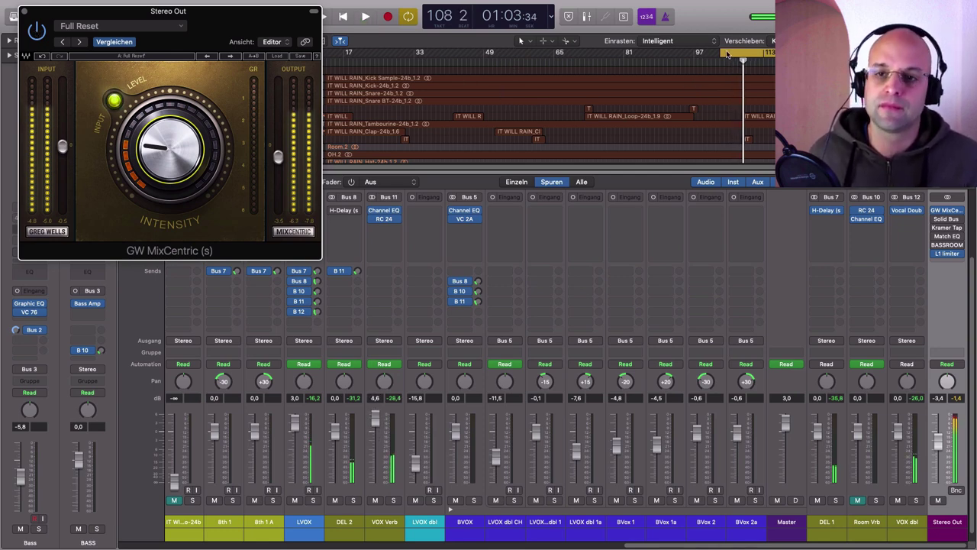
Step: Shorten the cycle range so that it starts at about bar 108
{"action": "left_click", "coordinate": [726, 53]}
{"action": "left_click_drag", "start_coordinate": [727, 53], "coordinate": [743, 71]}
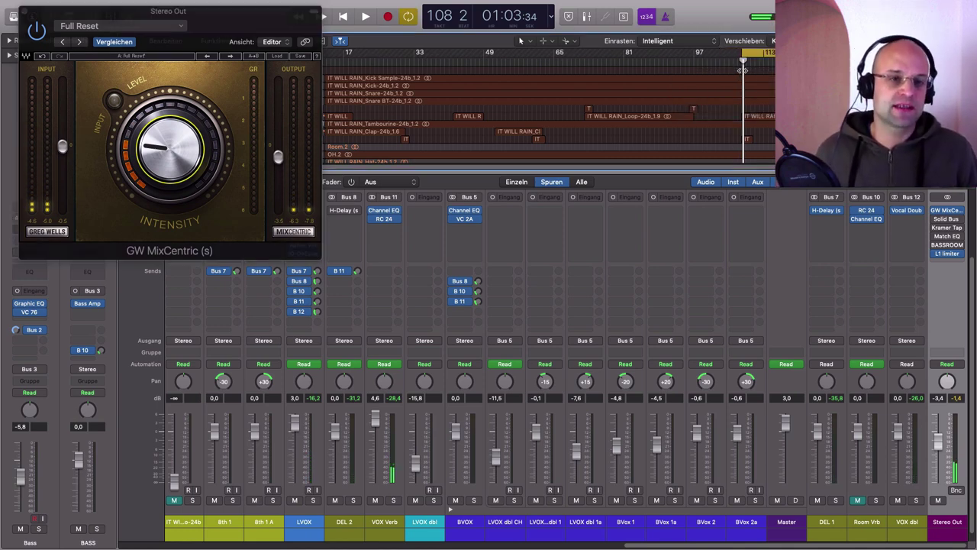
Step: Open and switch on Solid Bus Comp and Kramer Tape on Stereo Out, arranging their windows beside GW MixCentric
{"action": "left_click", "coordinate": [946, 219]}
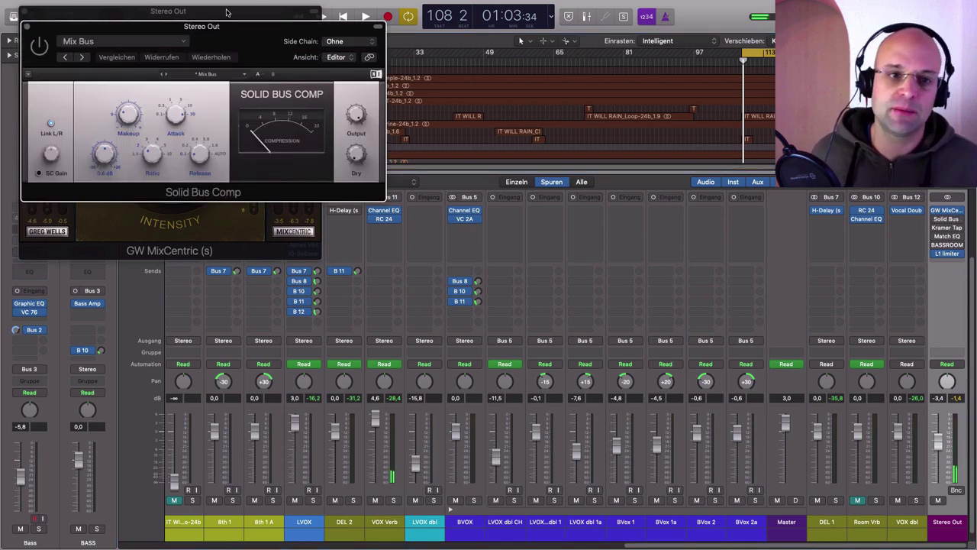
{"action": "left_click_drag", "start_coordinate": [223, 28], "coordinate": [517, 7]}
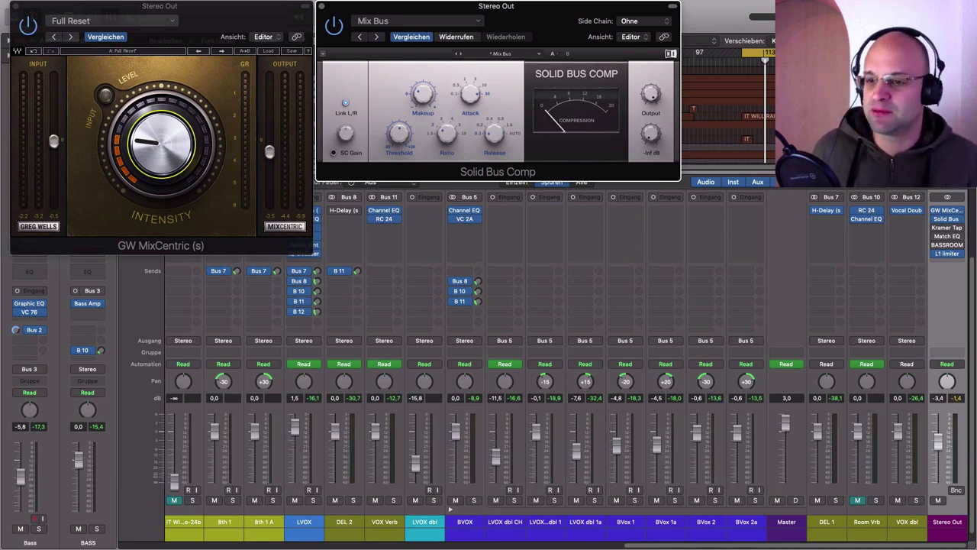
{"action": "left_click", "coordinate": [939, 229]}
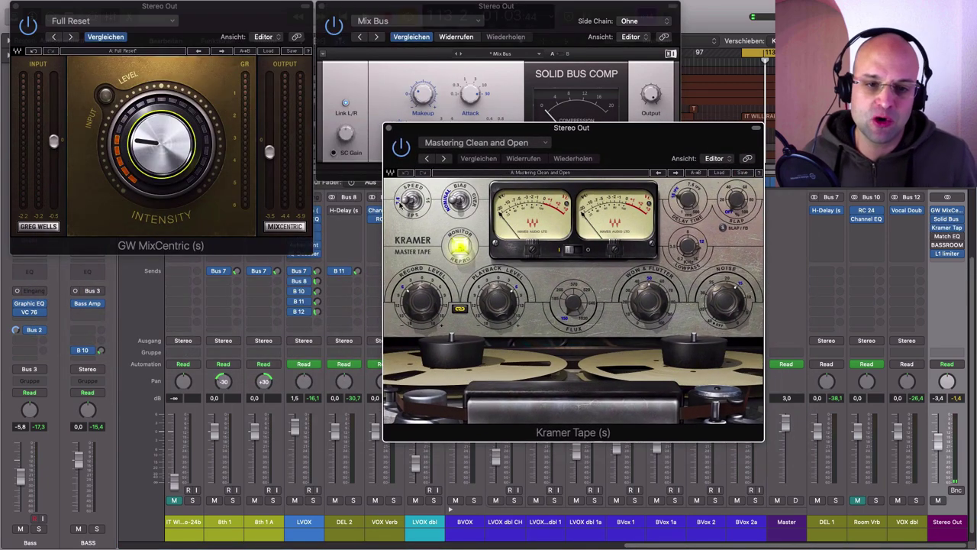
{"action": "left_click_drag", "start_coordinate": [617, 139], "coordinate": [540, 202]}
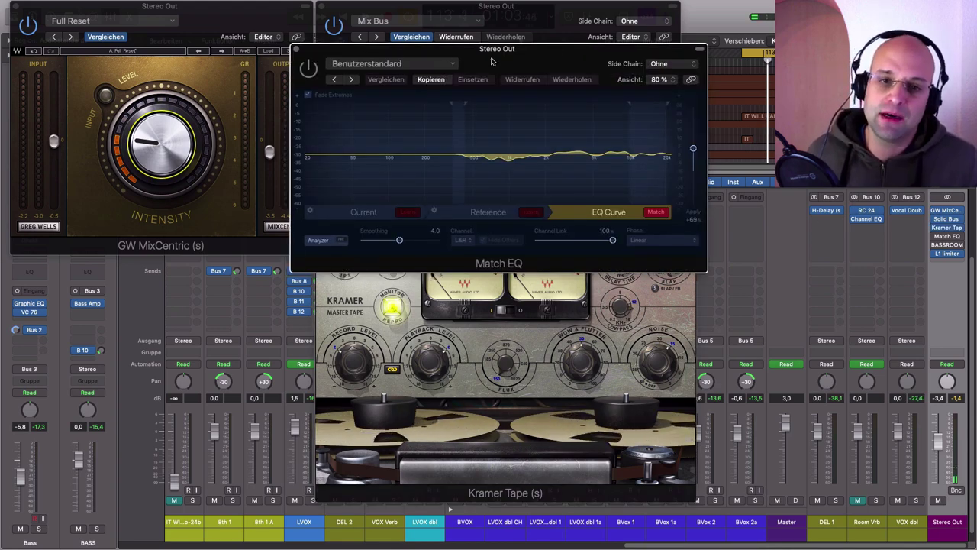
Step: Open Match EQ on Stereo Out and play the mix with it bypassed, switching it on to compare
{"action": "left_click_drag", "start_coordinate": [493, 61], "coordinate": [550, 170]}
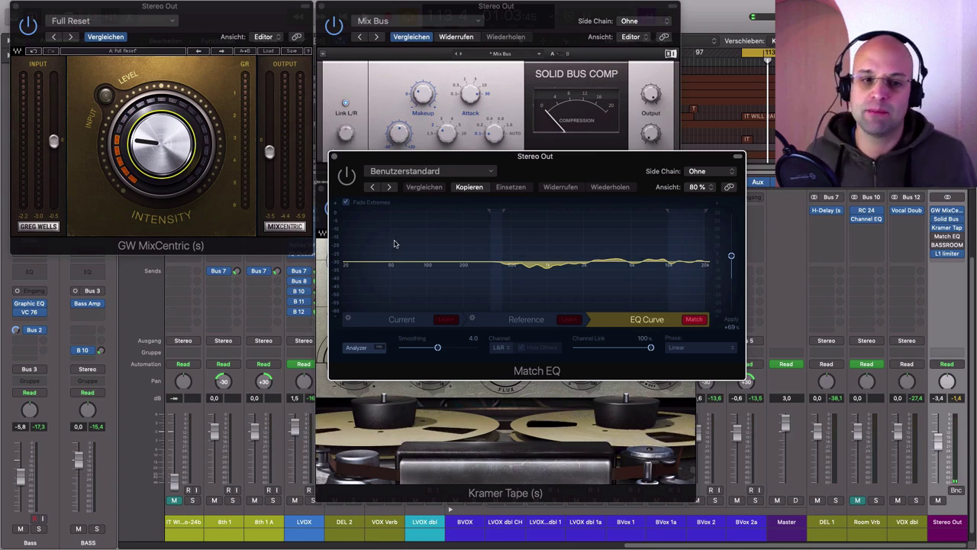
{"action": "left_click_drag", "start_coordinate": [554, 175], "coordinate": [497, 182]}
{"action": "key", "text": "space"}
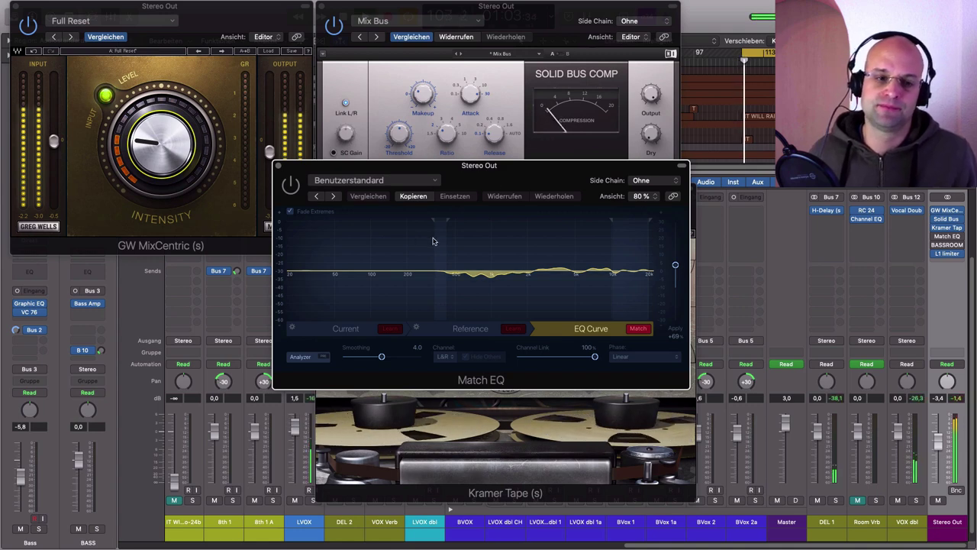
{"action": "left_click", "coordinate": [291, 185]}
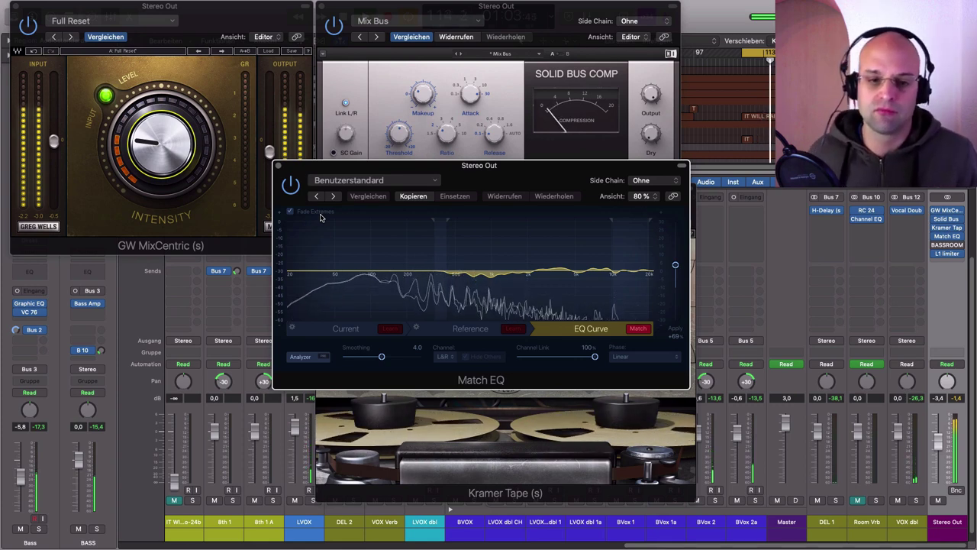
{"action": "key", "text": "space"}
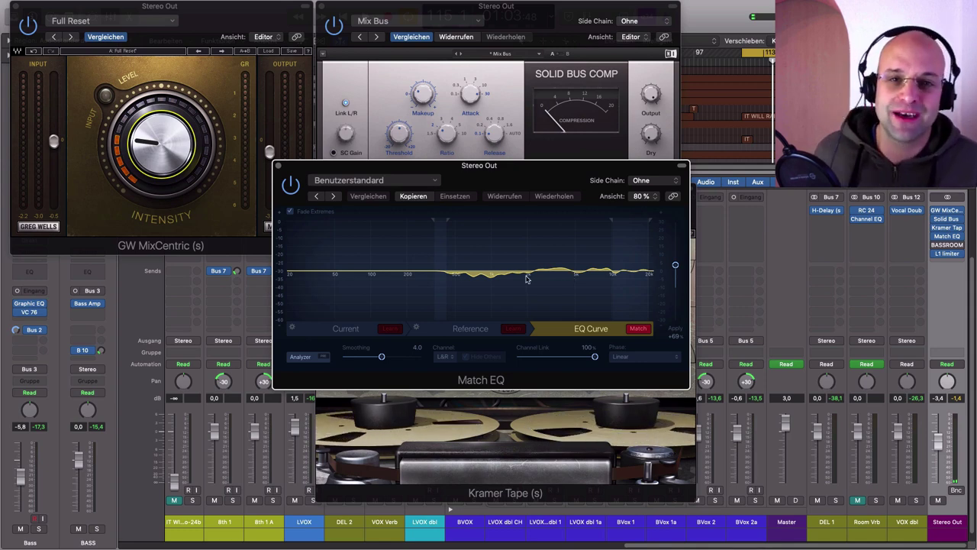
{"action": "mouse_move", "coordinate": [514, 176]}
{"action": "left_mouse_down"}
{"action": "mouse_move", "coordinate": [504, 153]}
{"action": "mouse_move", "coordinate": [517, 163]}
{"action": "left_mouse_up"}
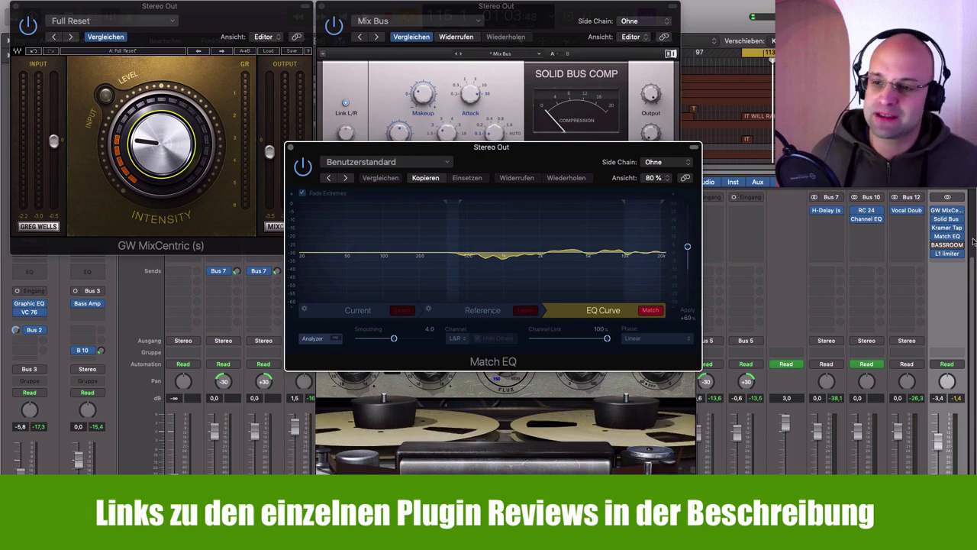
Step: Open BASSROOM on Stereo Out and close the Match EQ, Kramer Tape, Solid Bus Comp and GW MixCentric windows
{"action": "left_click", "coordinate": [949, 246]}
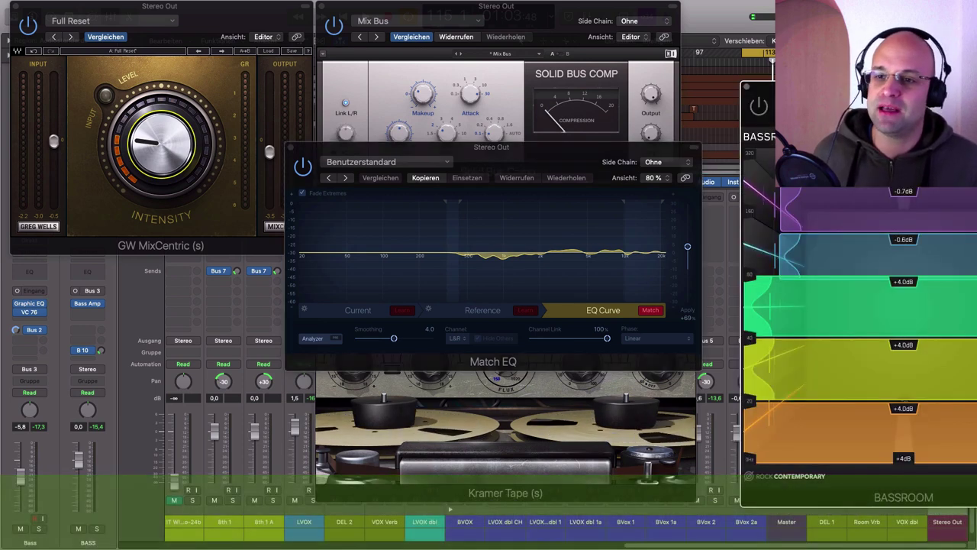
{"action": "left_click_drag", "start_coordinate": [895, 89], "coordinate": [825, 88]}
{"action": "left_click", "coordinate": [290, 149]}
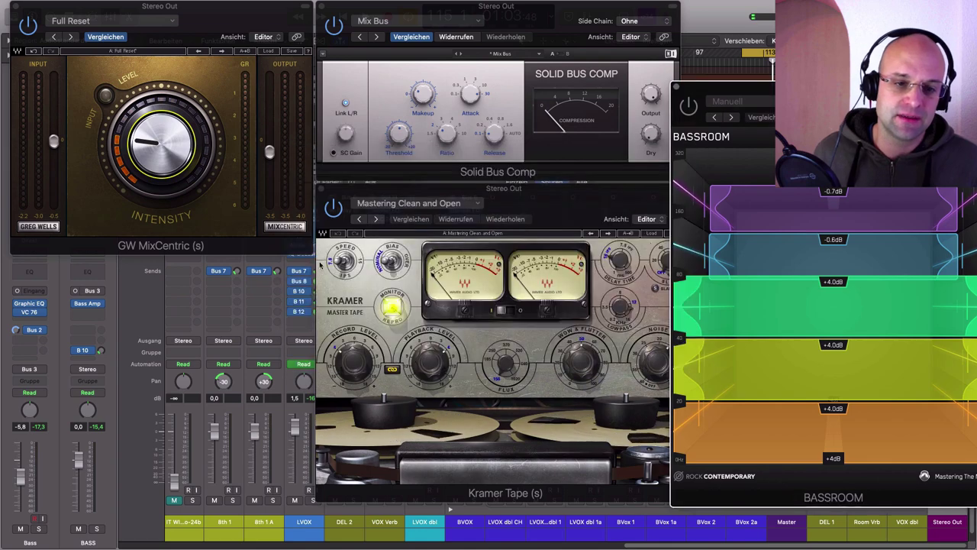
{"action": "left_click", "coordinate": [322, 189]}
{"action": "left_click", "coordinate": [321, 8]}
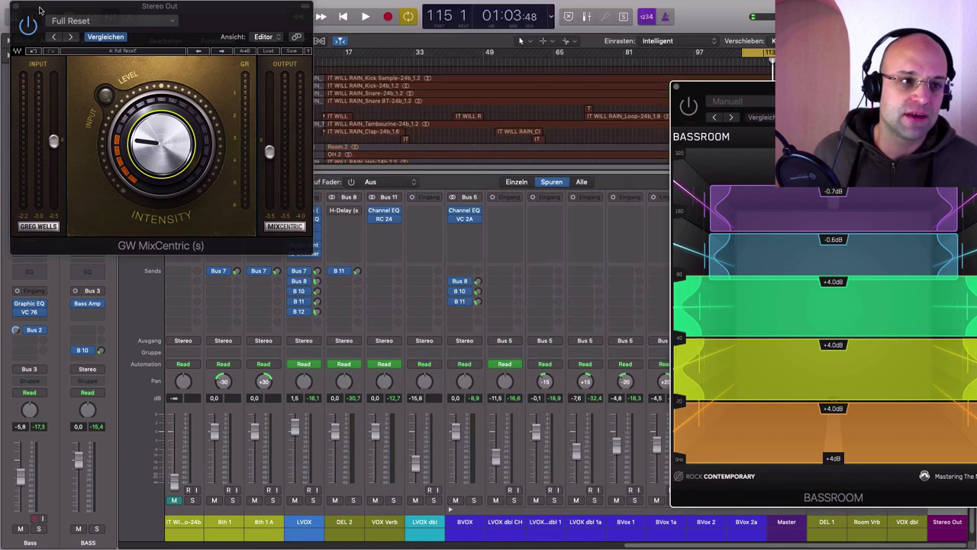
{"action": "left_click", "coordinate": [14, 8]}
Step: Place the BASSROOM window clear of the Stereo Out strip and set its uppermost purple band to -0.8 dB
{"action": "left_click_drag", "start_coordinate": [953, 101], "coordinate": [469, 62]}
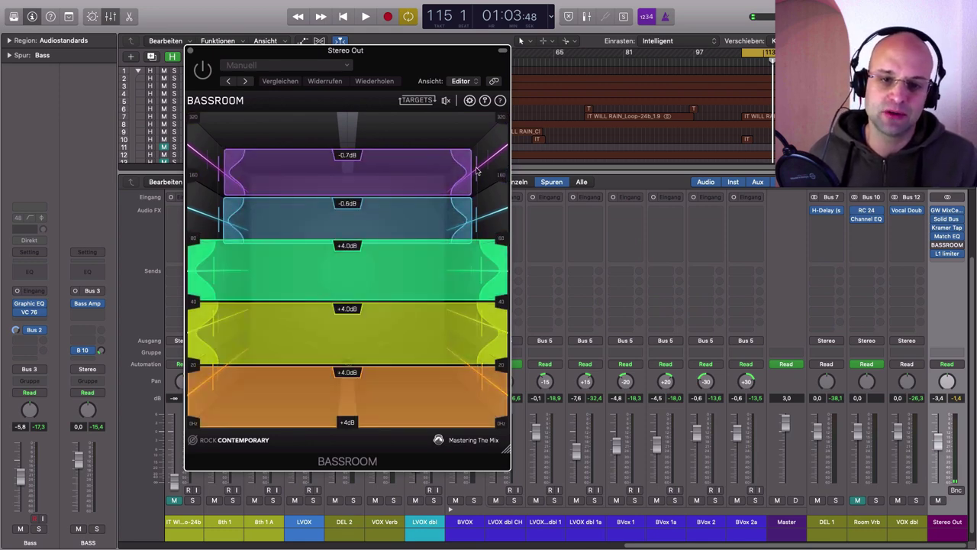
{"action": "mouse_move", "coordinate": [413, 171]}
{"action": "left_mouse_down"}
{"action": "mouse_move", "coordinate": [409, 185]}
{"action": "mouse_move", "coordinate": [407, 173]}
{"action": "left_mouse_up"}
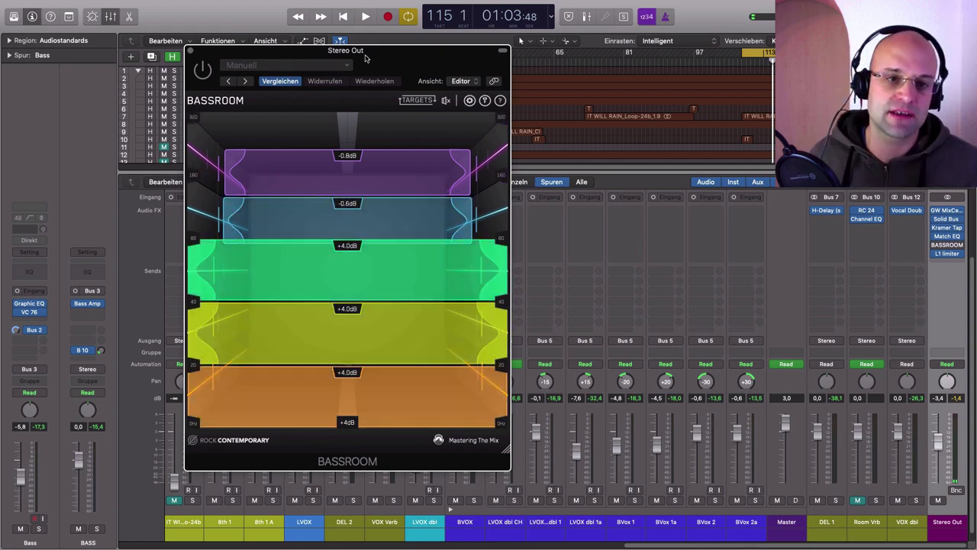
{"action": "left_click_drag", "start_coordinate": [199, 68], "coordinate": [305, 69]}
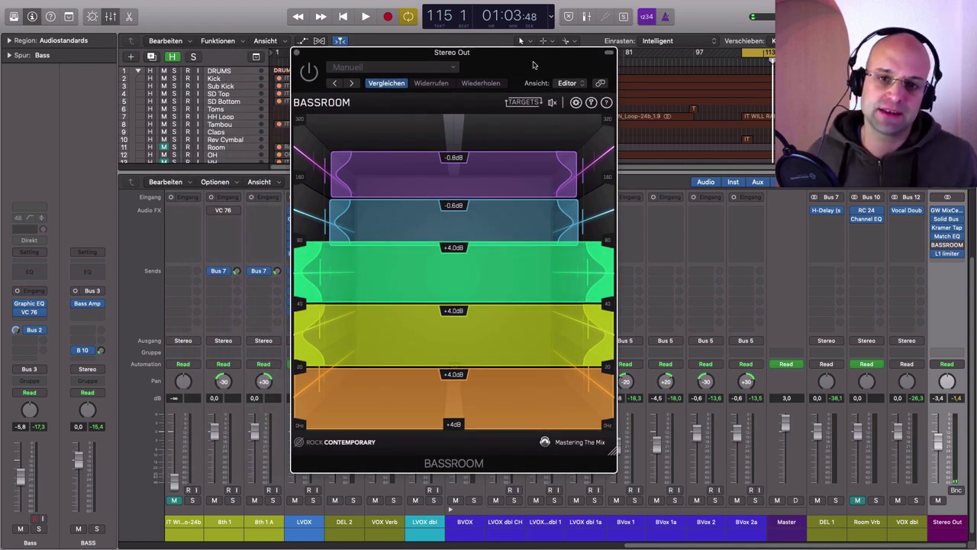
Step: Play the mix with BASSROOM bypassed, switch it on to compare, and close its window
{"action": "key", "text": "space"}
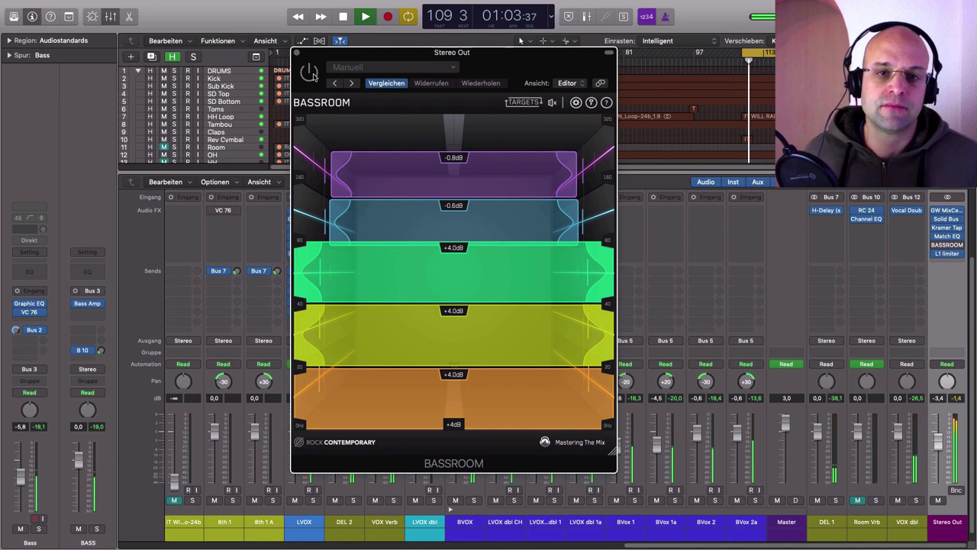
{"action": "left_click", "coordinate": [313, 76]}
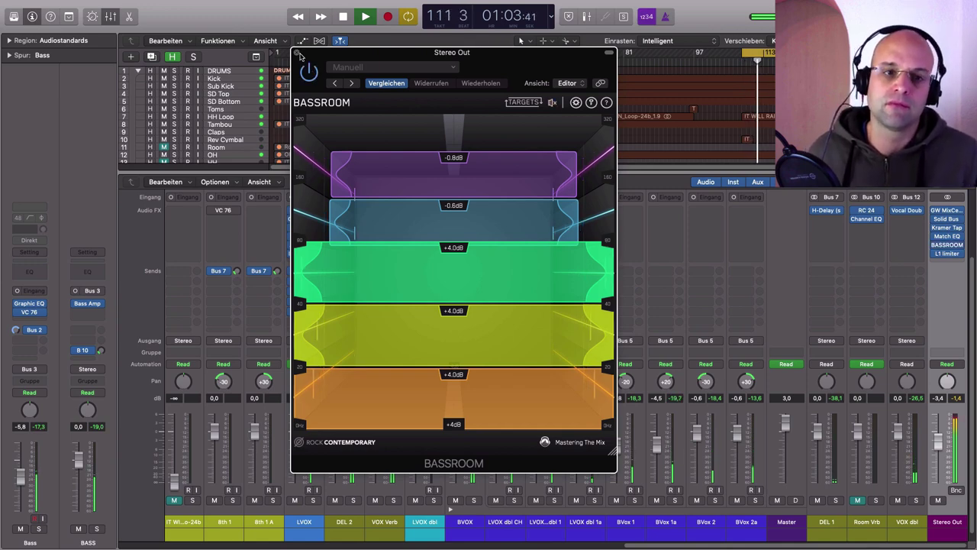
{"action": "left_click", "coordinate": [298, 54]}
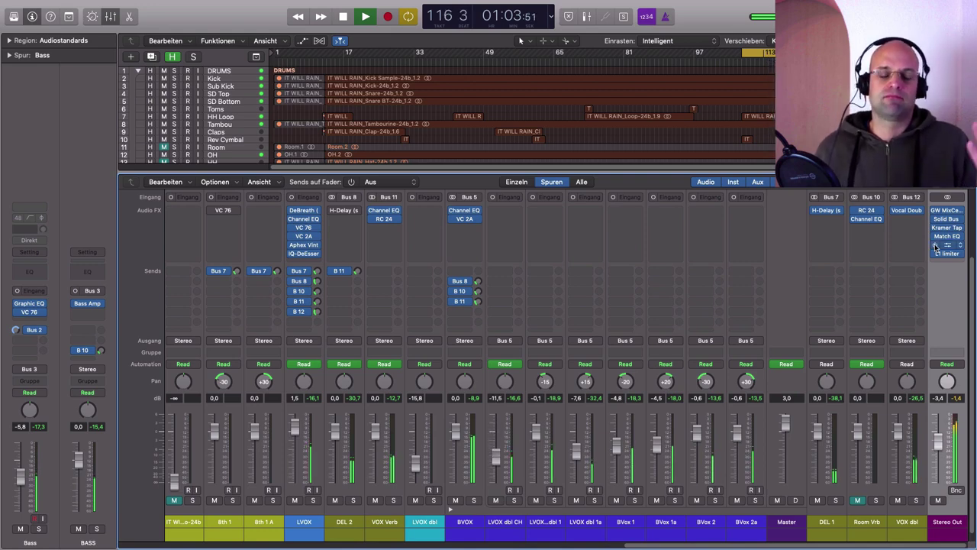
{"action": "key", "text": "space"}
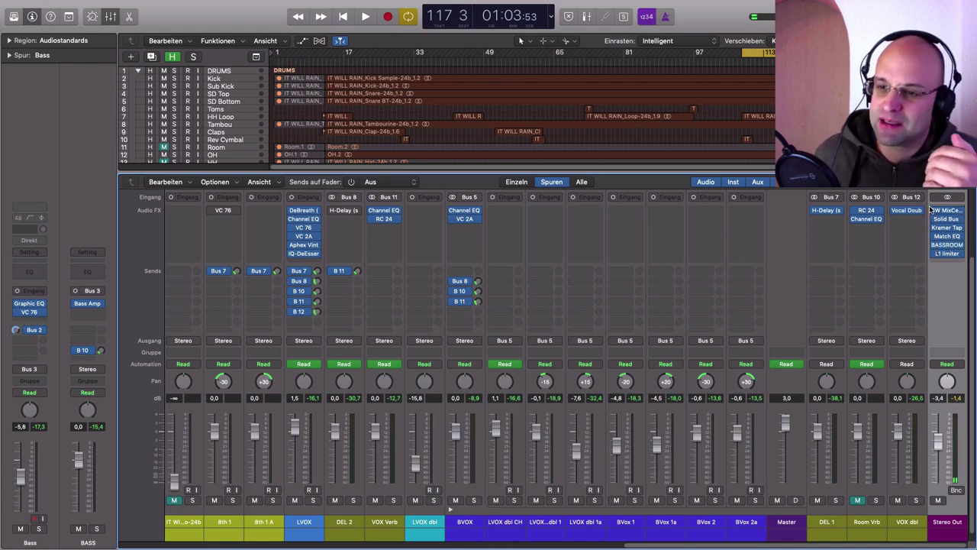
Step: Bypass the five Stereo Out plug-ins ahead of the L1 limiter, play the mix, and switch them back on to compare
{"action": "left_click_drag", "start_coordinate": [934, 211], "coordinate": [935, 246]}
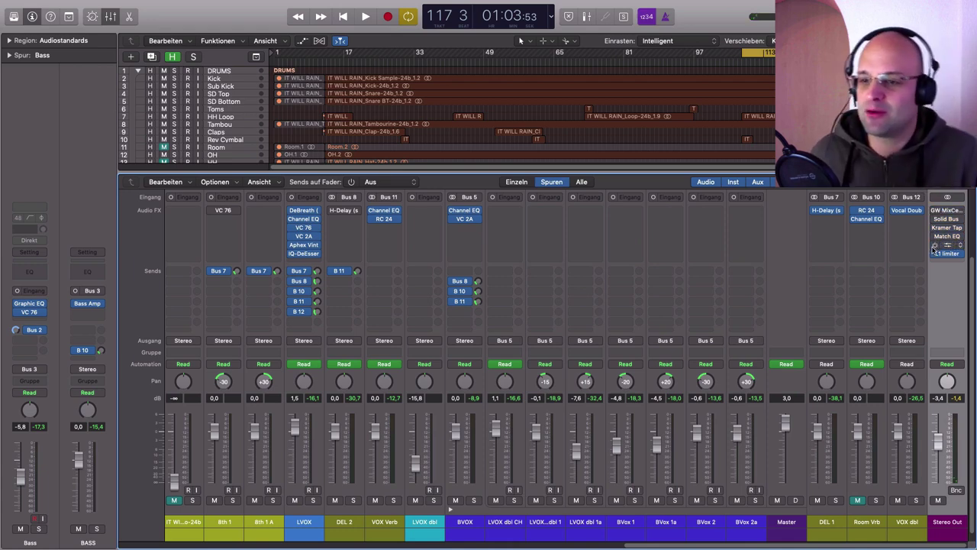
{"action": "key", "text": "space"}
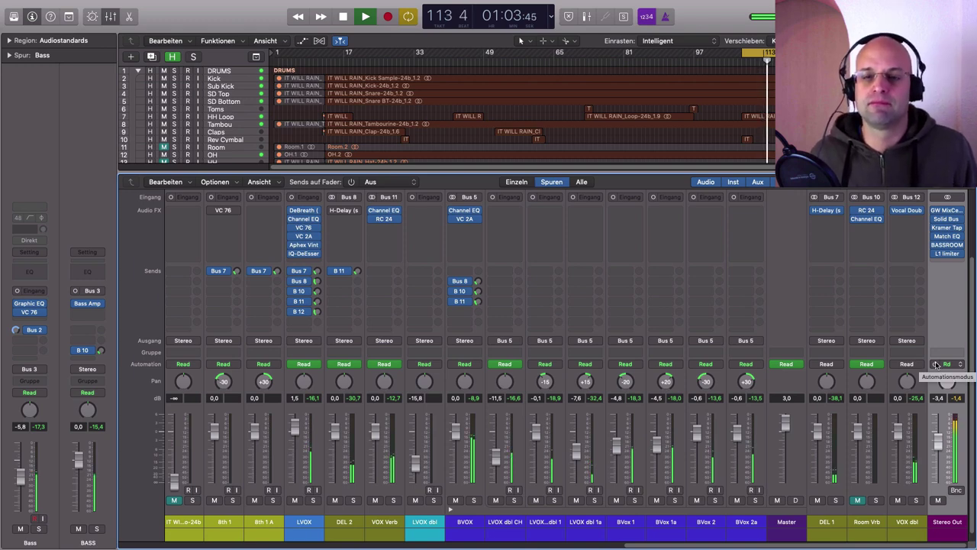
{"action": "key", "text": "space"}
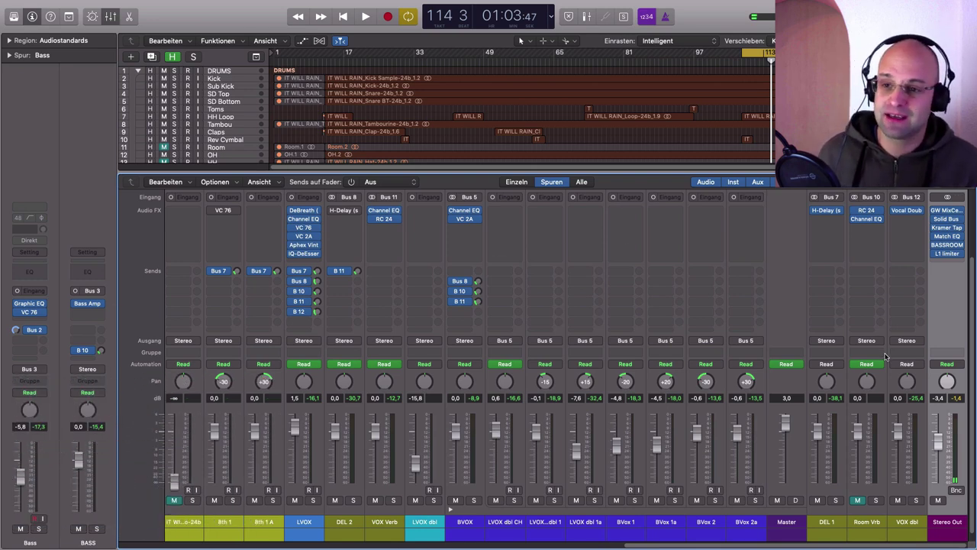
Step: Select and solo the LVOX track, and play the processed lead vocal from about bar 31
{"action": "scroll", "coordinate": [332, 427], "scroll_direction": "left", "scroll_amount": 2}
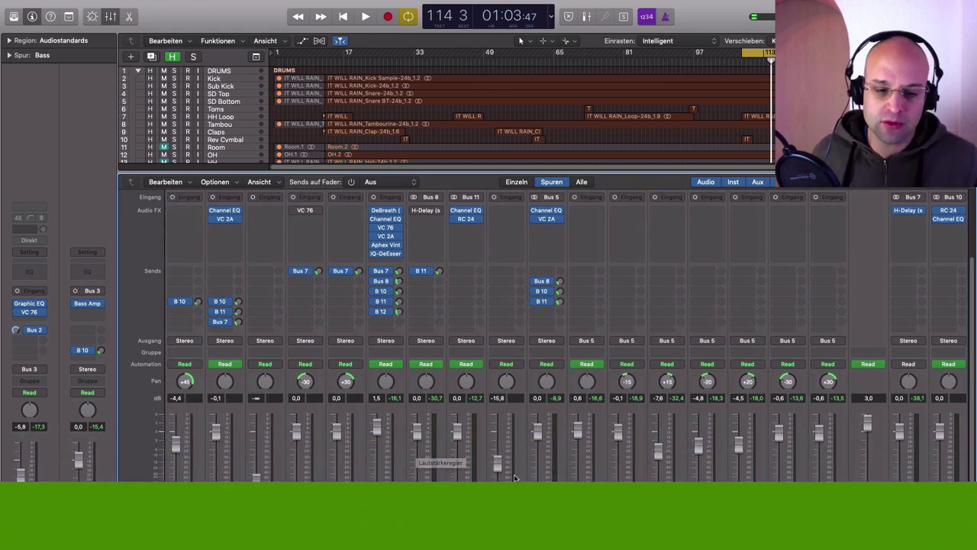
{"action": "scroll", "coordinate": [413, 448], "scroll_direction": "left", "scroll_amount": 1}
{"action": "left_click", "coordinate": [414, 533]}
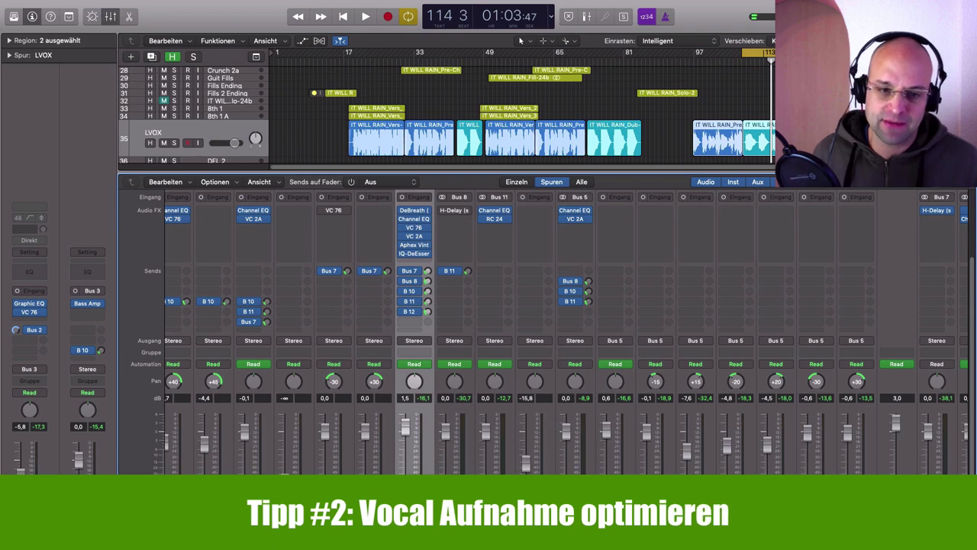
{"action": "scroll", "coordinate": [414, 527], "scroll_direction": "left", "scroll_amount": 3}
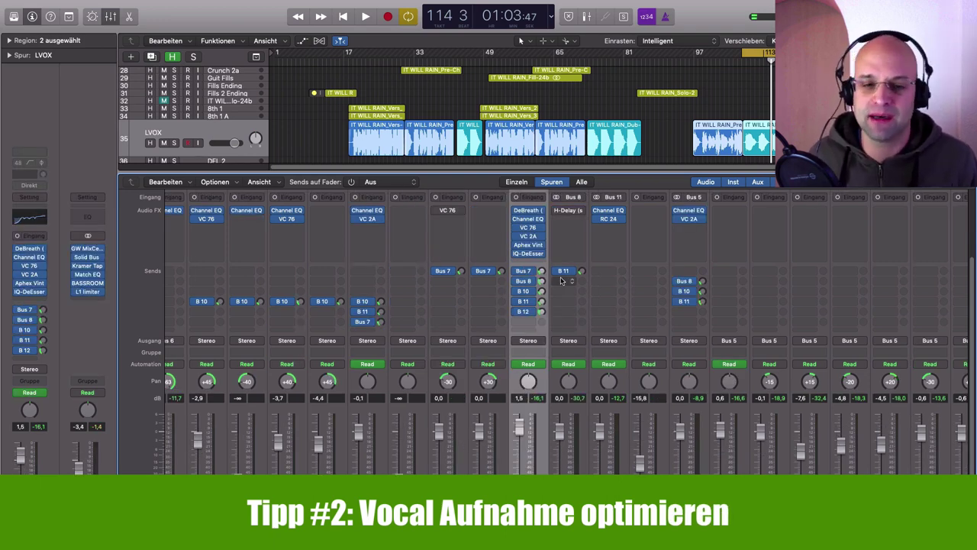
{"action": "key", "text": "s"}
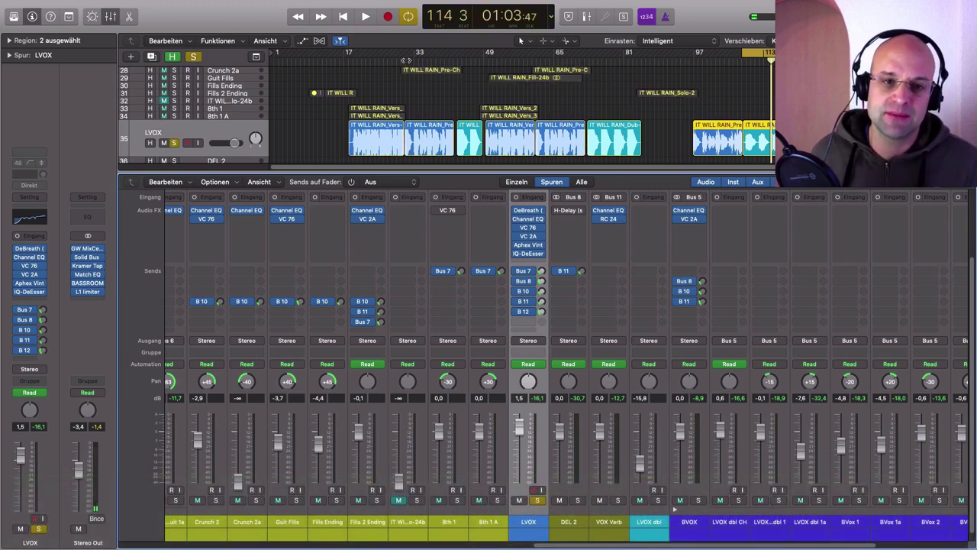
{"action": "left_click", "coordinate": [407, 60]}
{"action": "key", "text": "space"}
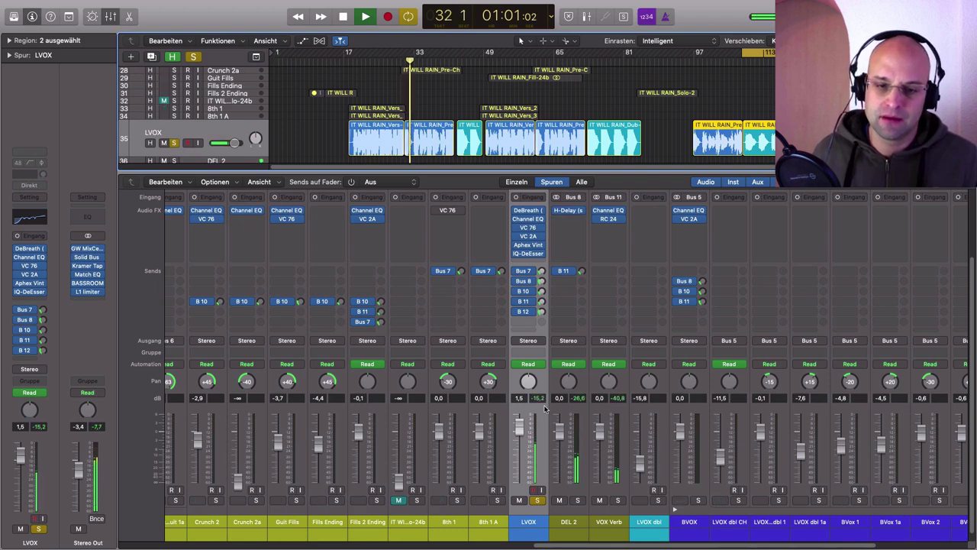
{"action": "key", "text": "space"}
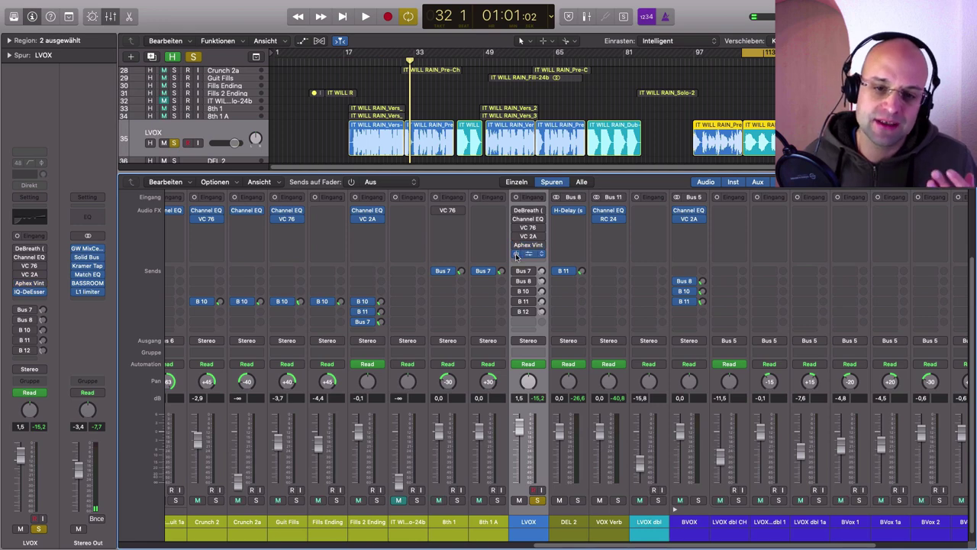
Step: Set a cycle range from bar 33 to about bar 41 and play the LVOX vocal with its plug-ins and sends bypassed
{"action": "left_click_drag", "start_coordinate": [409, 54], "coordinate": [455, 78]}
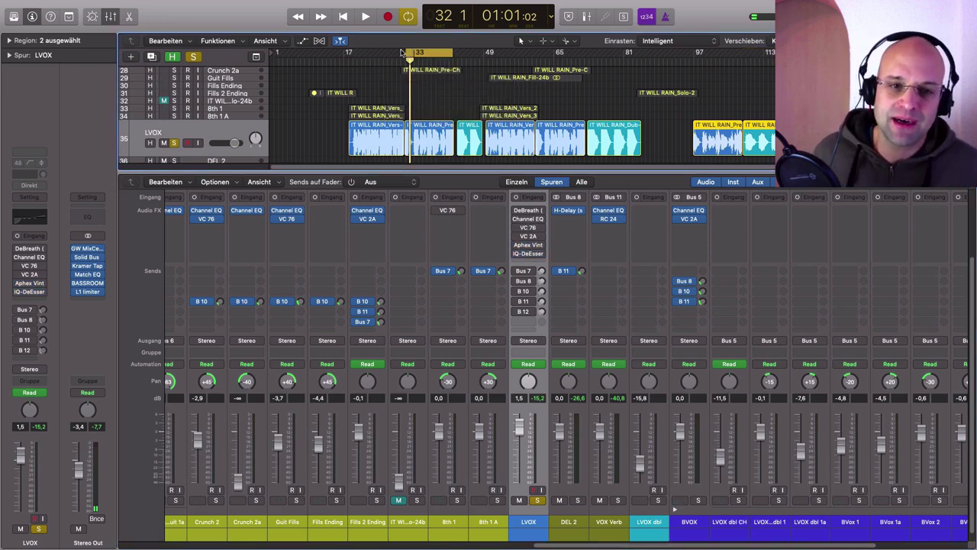
{"action": "left_click_drag", "start_coordinate": [402, 53], "coordinate": [404, 54]}
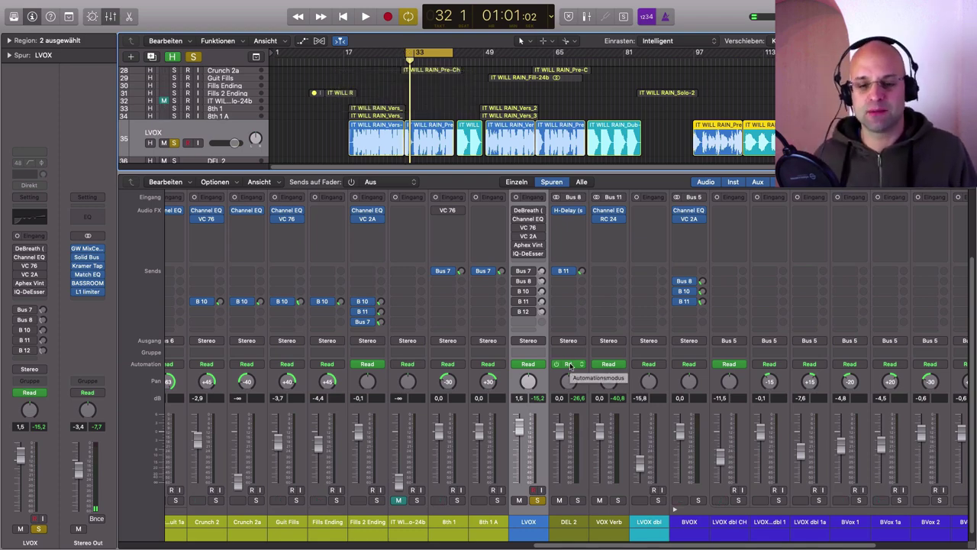
{"action": "key", "text": "space"}
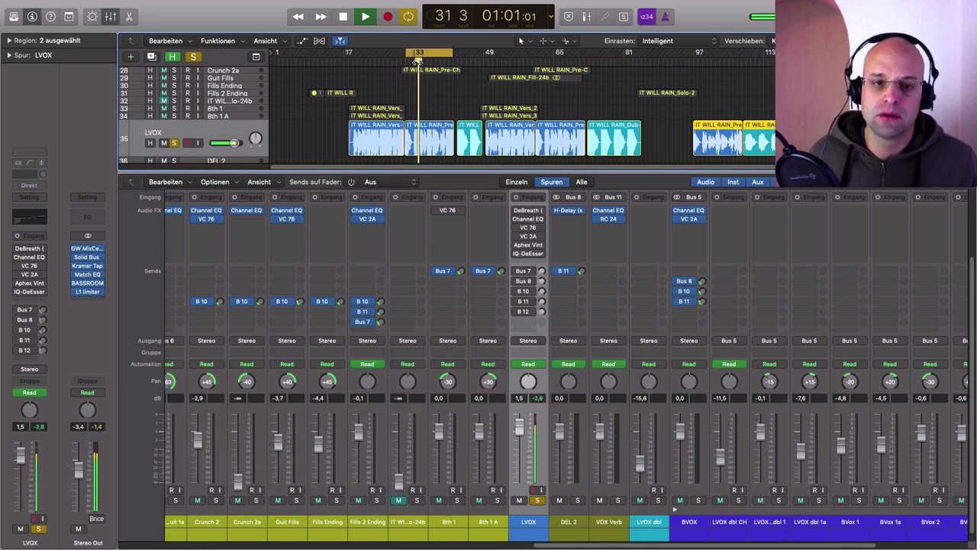
{"action": "left_click_drag", "start_coordinate": [406, 54], "coordinate": [412, 54]}
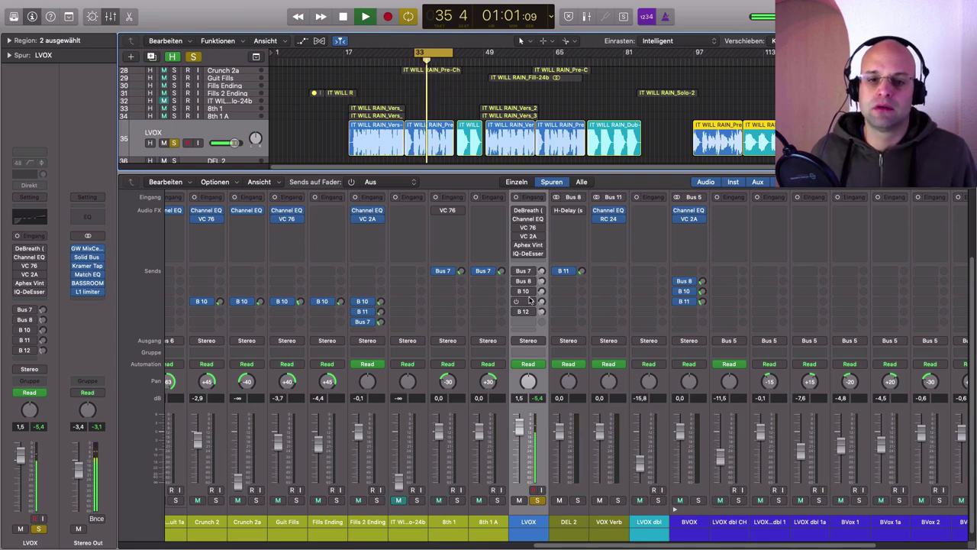
{"action": "scroll", "coordinate": [564, 333], "scroll_direction": "up", "scroll_amount": 3}
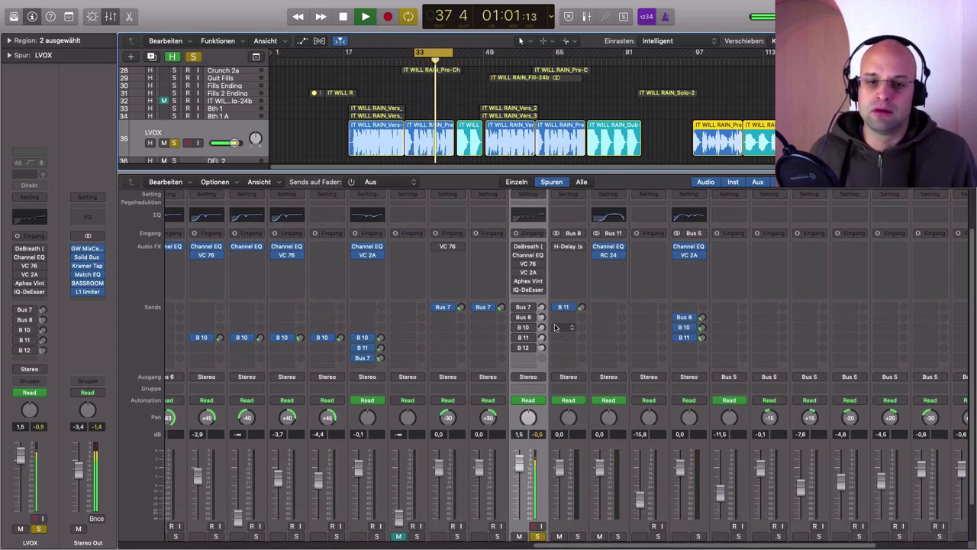
{"action": "key", "text": "space"}
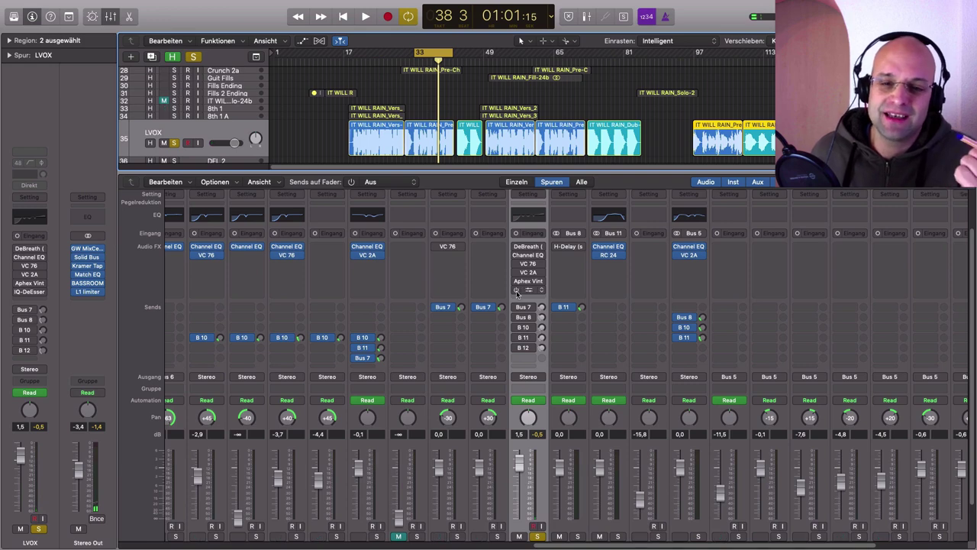
Step: Switch on the LVOX Channel EQ, open it, and place its window over the mixer
{"action": "left_click", "coordinate": [518, 255]}
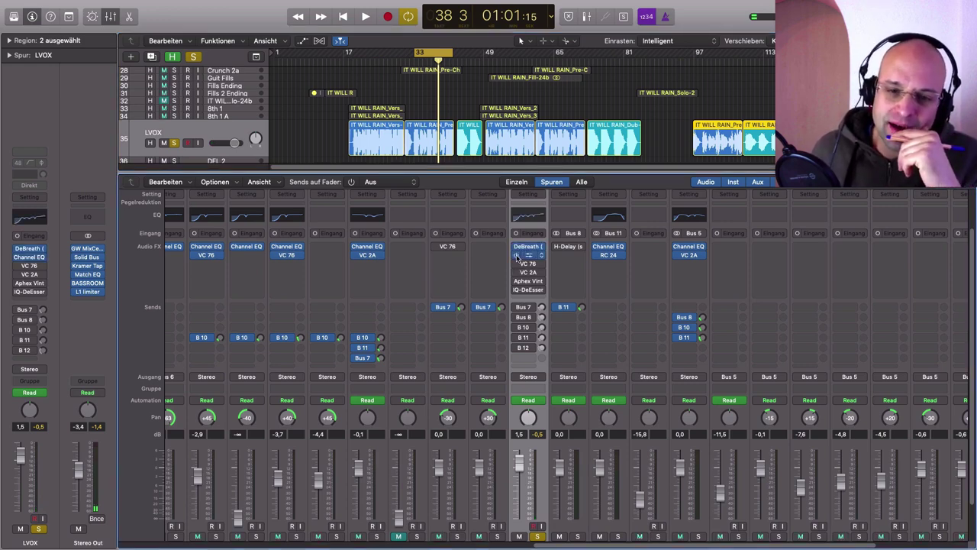
{"action": "left_click", "coordinate": [532, 261]}
{"action": "left_click_drag", "start_coordinate": [364, 48], "coordinate": [535, 214]}
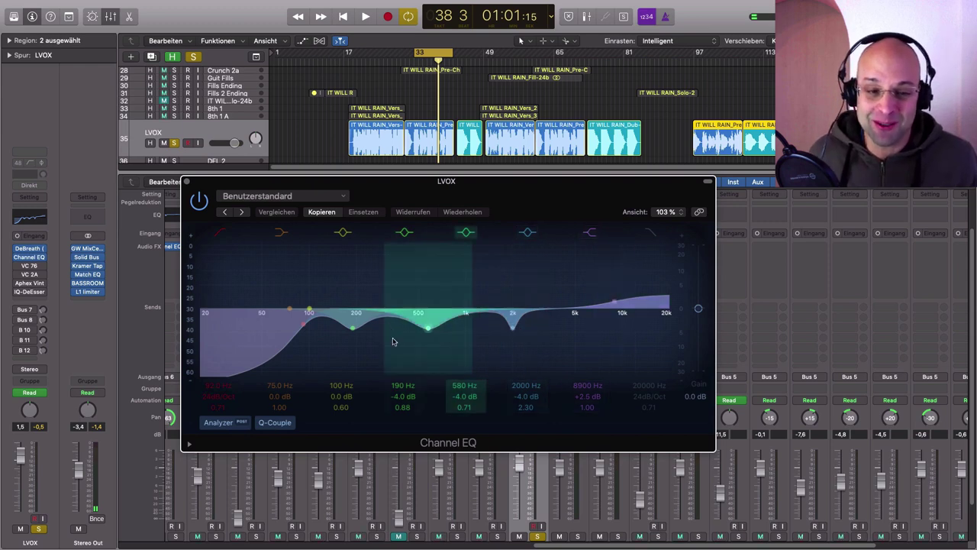
{"action": "left_click_drag", "start_coordinate": [558, 203], "coordinate": [603, 195]}
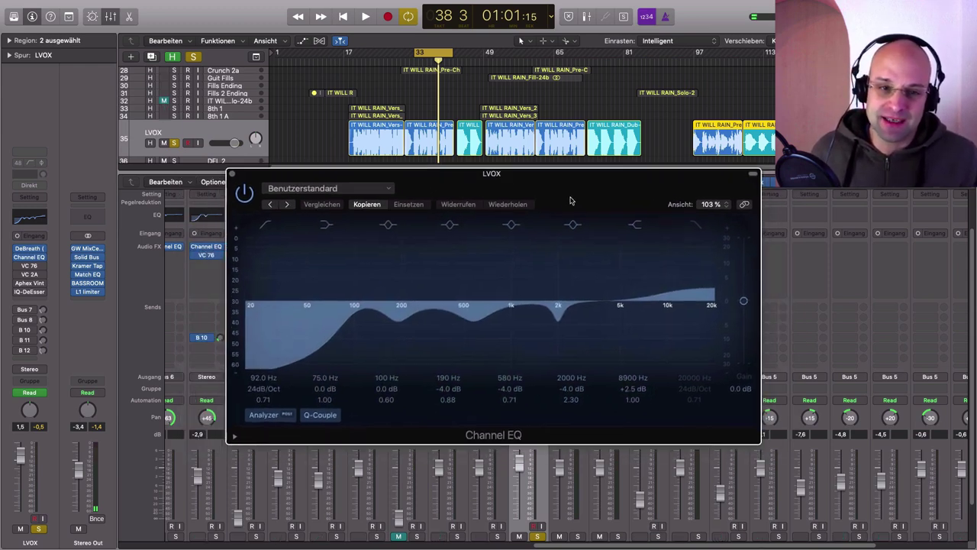
Step: While the vocal plays, set the Channel EQ cuts to 200 Hz at -6.5 dB, 620 Hz at -6.5 dB and 2100 Hz at -4.5 dB; toggle the bypass
{"action": "key", "text": "space"}
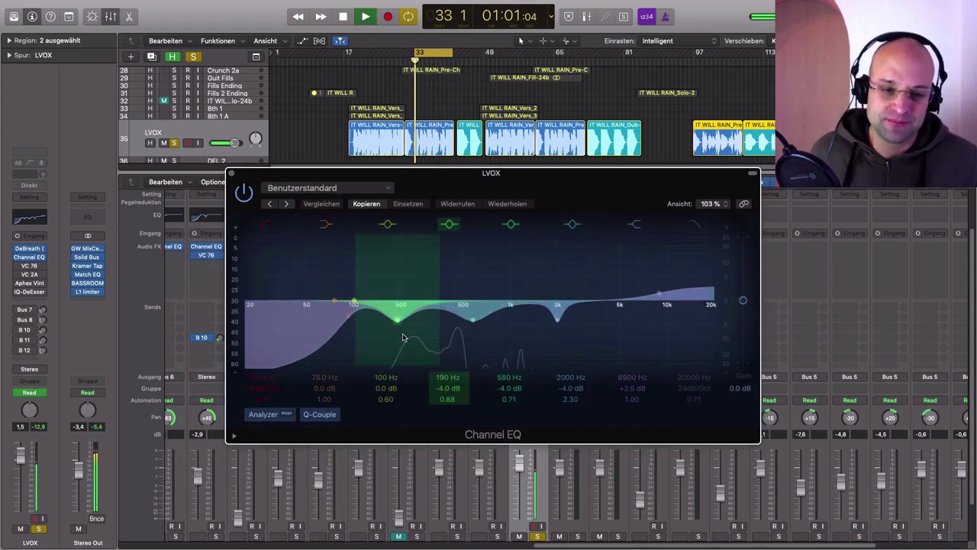
{"action": "mouse_move", "coordinate": [405, 336]}
{"action": "left_mouse_down"}
{"action": "mouse_move", "coordinate": [395, 321]}
{"action": "mouse_move", "coordinate": [405, 312]}
{"action": "mouse_move", "coordinate": [402, 275]}
{"action": "mouse_move", "coordinate": [400, 329]}
{"action": "left_mouse_up"}
{"action": "mouse_move", "coordinate": [474, 320]}
{"action": "left_mouse_down"}
{"action": "mouse_move", "coordinate": [477, 271]}
{"action": "mouse_move", "coordinate": [479, 330]}
{"action": "left_mouse_up"}
{"action": "mouse_move", "coordinate": [558, 320]}
{"action": "left_mouse_down"}
{"action": "mouse_move", "coordinate": [559, 256]}
{"action": "mouse_move", "coordinate": [563, 327]}
{"action": "left_mouse_up"}
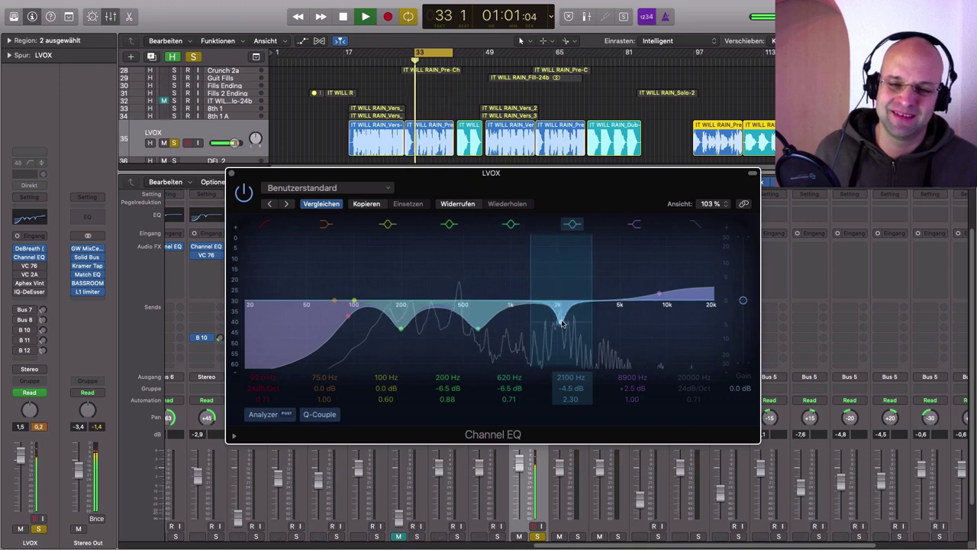
{"action": "key", "text": "space"}
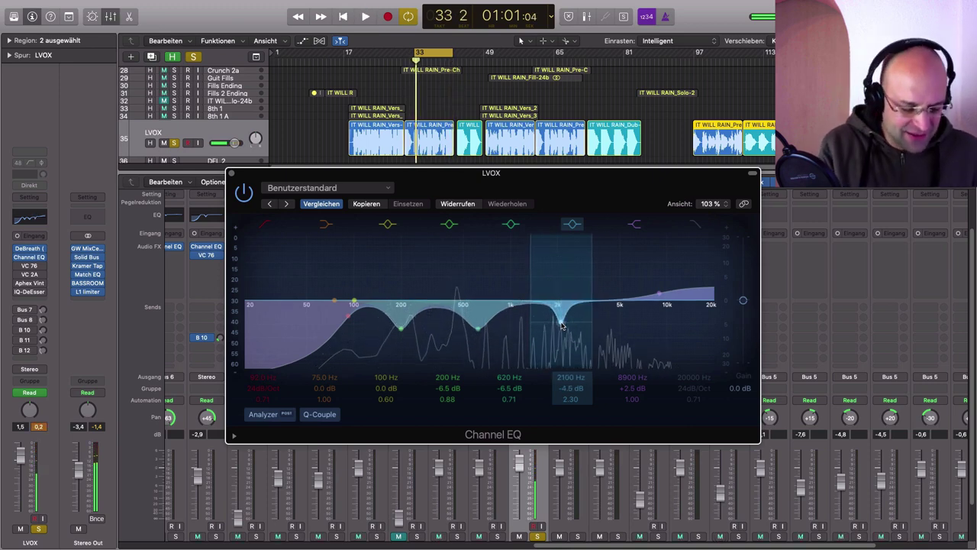
{"action": "key", "text": "b"}
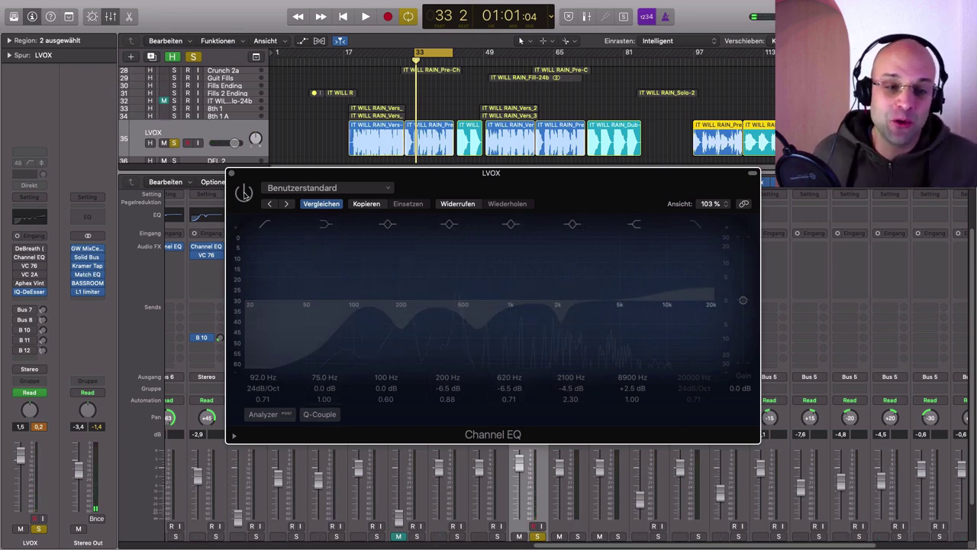
{"action": "key", "text": "b"}
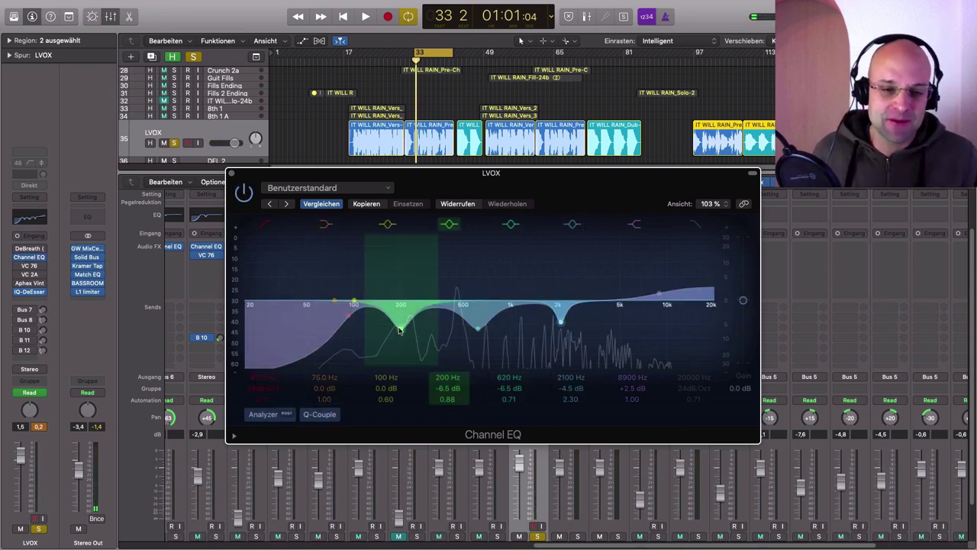
Step: Set the 620 Hz cut to 540 Hz at -6.0 dB and the 2100 Hz cut to 2050 Hz at -4.5 dB, and close the Channel EQ
{"action": "left_click_drag", "start_coordinate": [479, 330], "coordinate": [481, 325]}
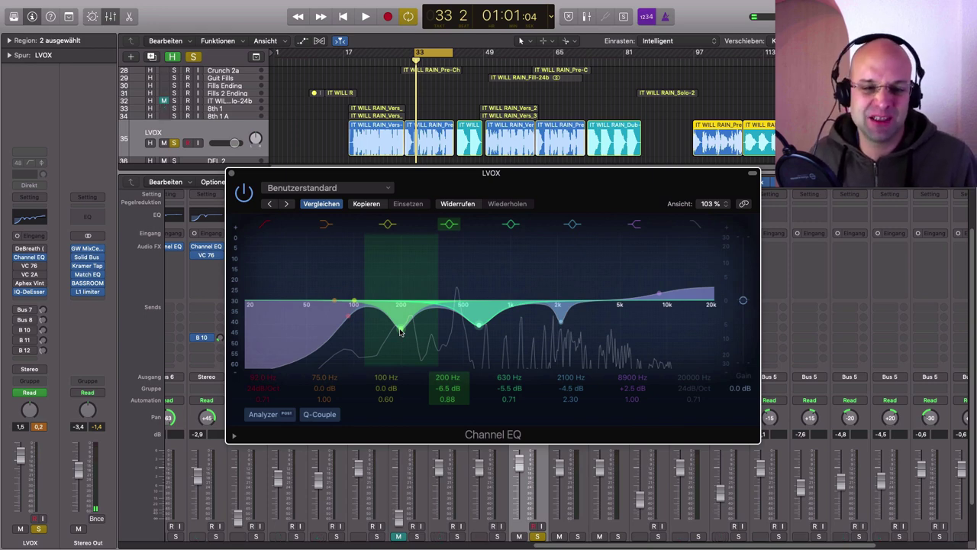
{"action": "left_click_drag", "start_coordinate": [480, 324], "coordinate": [468, 326]}
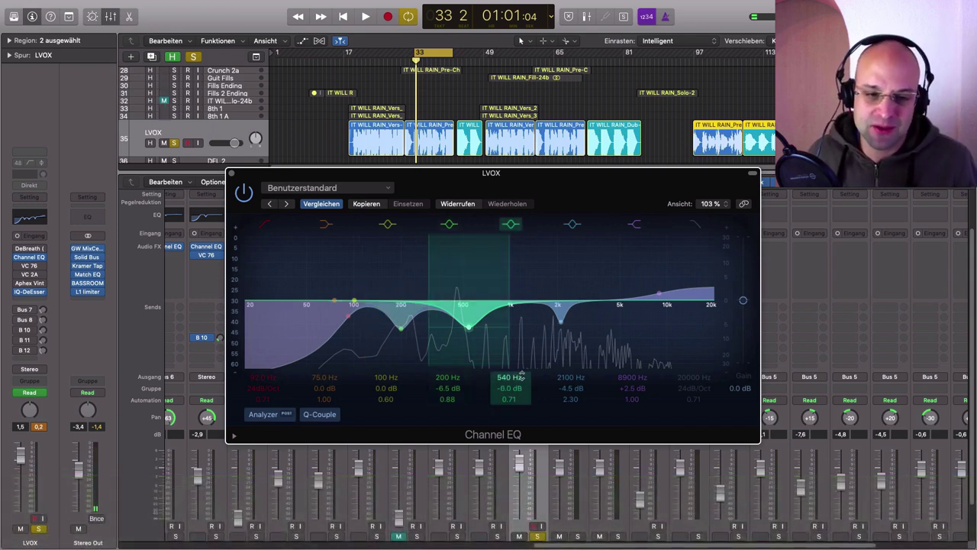
{"action": "left_click_drag", "start_coordinate": [564, 327], "coordinate": [561, 327]}
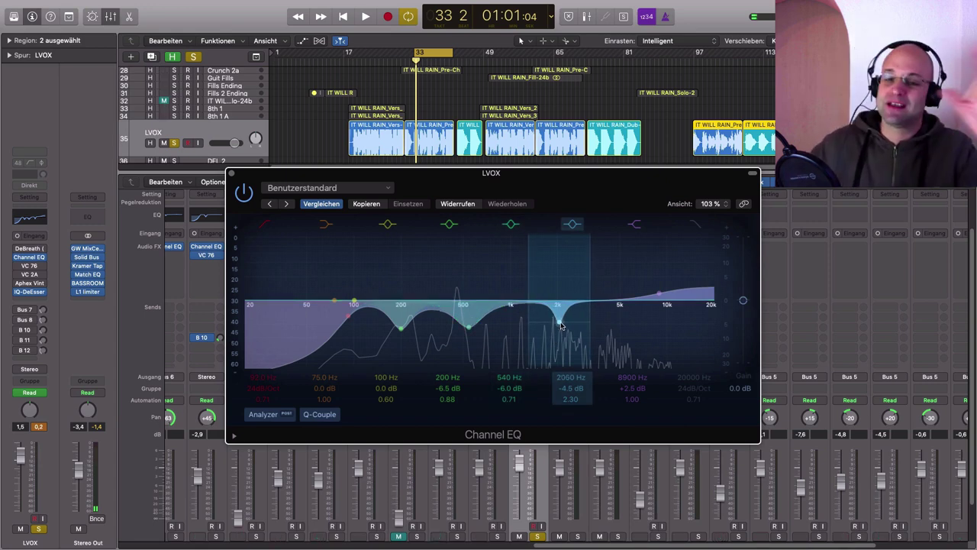
{"action": "left_click_drag", "start_coordinate": [561, 326], "coordinate": [560, 326]}
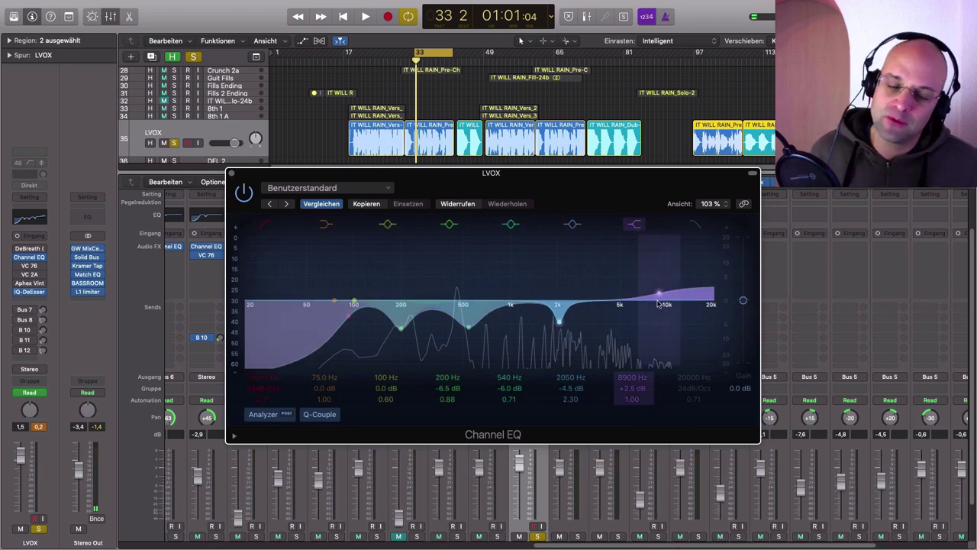
{"action": "left_click", "coordinate": [230, 174]}
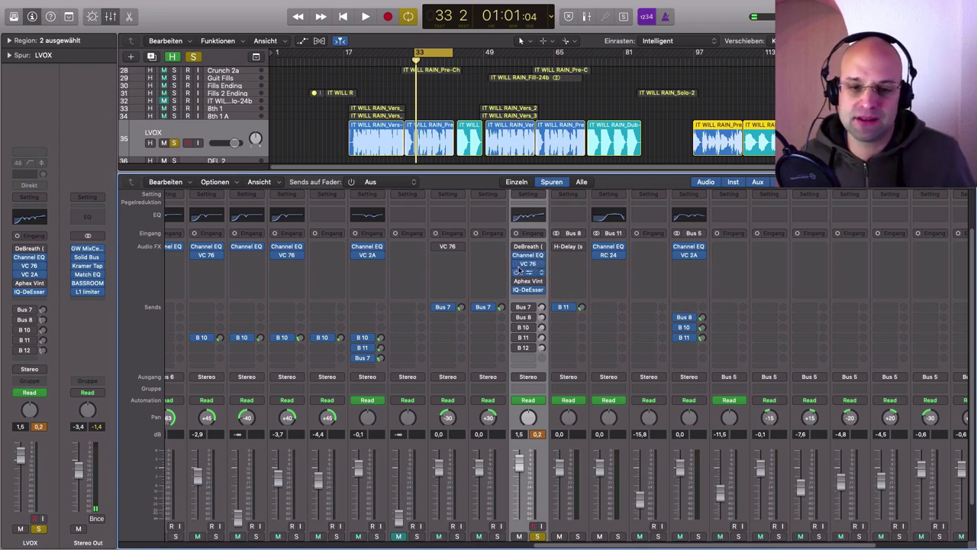
Step: Reset the LVOX peak level, open its Aphex Vintage Exciter clear of the channel strip, and switch DeBreath on
{"action": "left_click", "coordinate": [538, 434]}
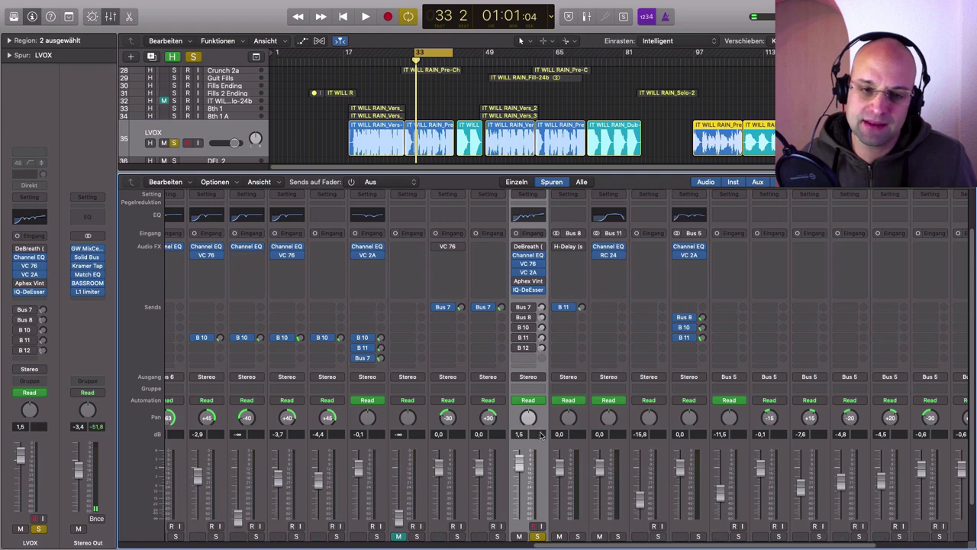
{"action": "left_click", "coordinate": [530, 281]}
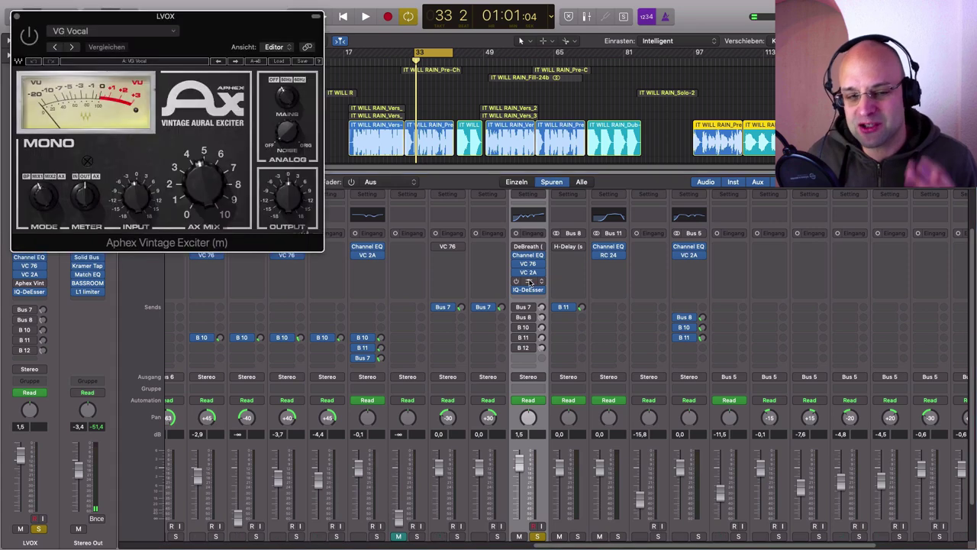
{"action": "left_click_drag", "start_coordinate": [276, 40], "coordinate": [474, 170]}
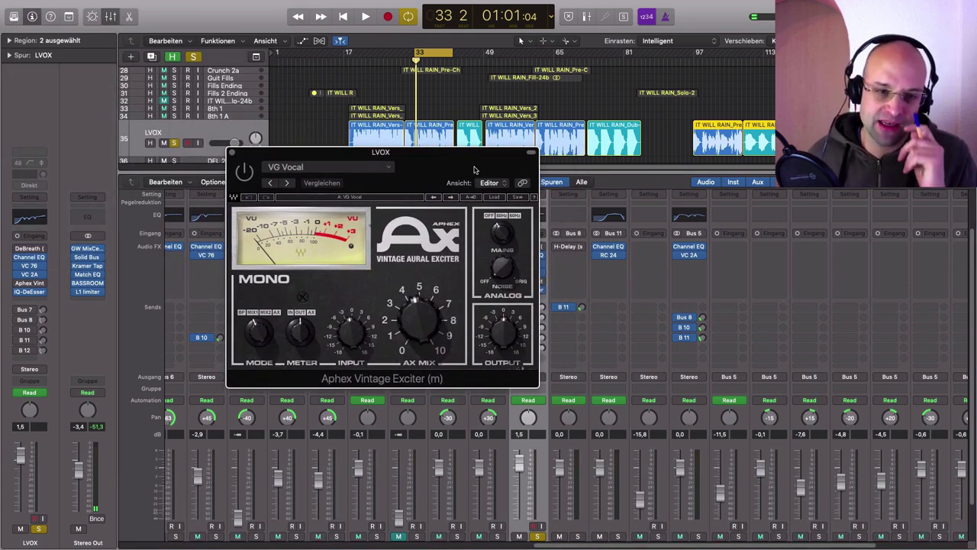
{"action": "left_click_drag", "start_coordinate": [474, 169], "coordinate": [433, 174]}
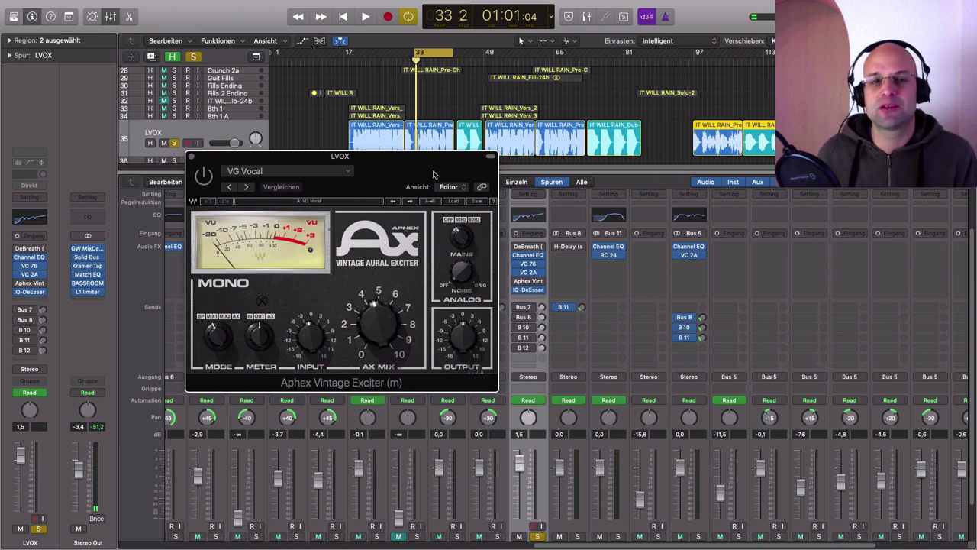
{"action": "left_click", "coordinate": [529, 248]}
{"action": "left_click_drag", "start_coordinate": [458, 178], "coordinate": [399, 174]}
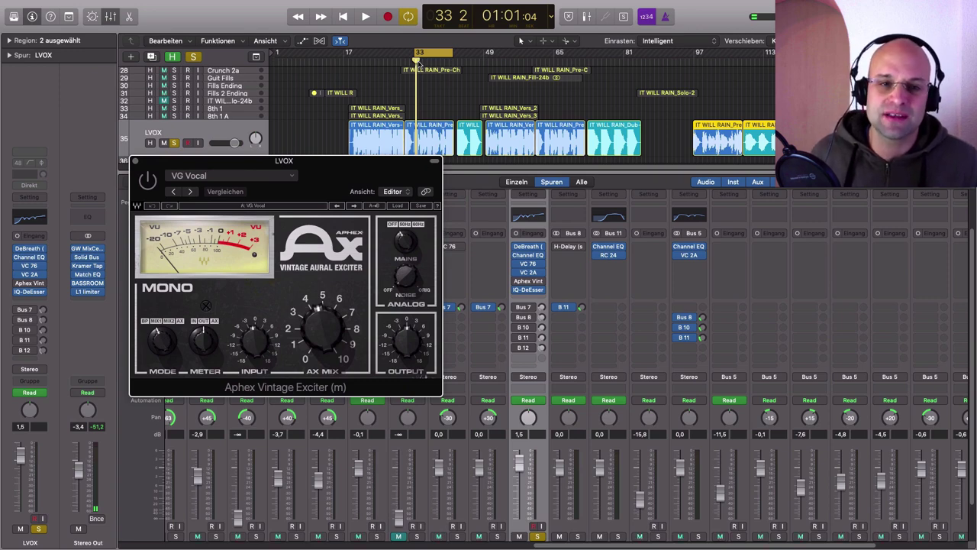
Step: Bypass VC 2A and VC 76 on LVOX, play the vocal, and switch both compressors back on to compare
{"action": "left_click", "coordinate": [518, 273]}
{"action": "left_click", "coordinate": [517, 265]}
{"action": "key", "text": "space"}
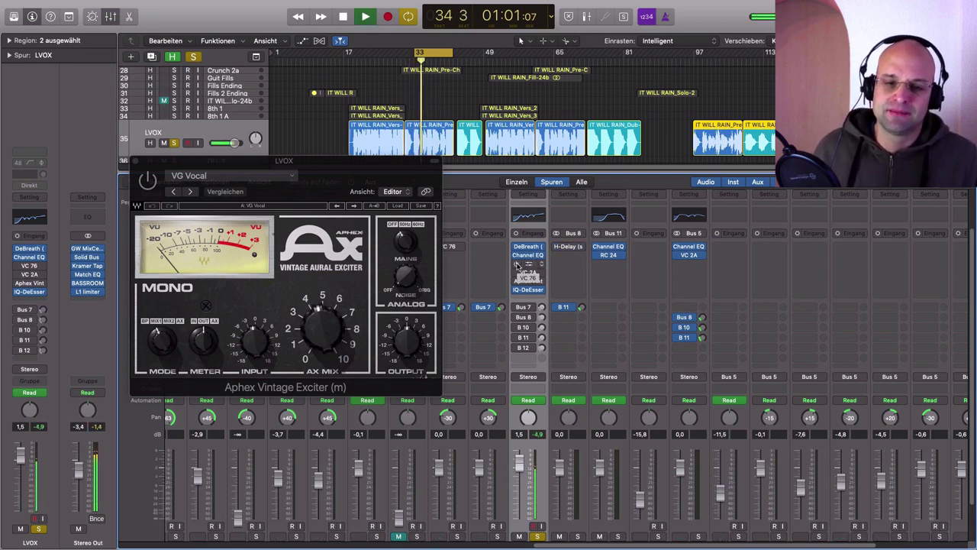
{"action": "left_click", "coordinate": [518, 274]}
{"action": "left_click", "coordinate": [518, 264]}
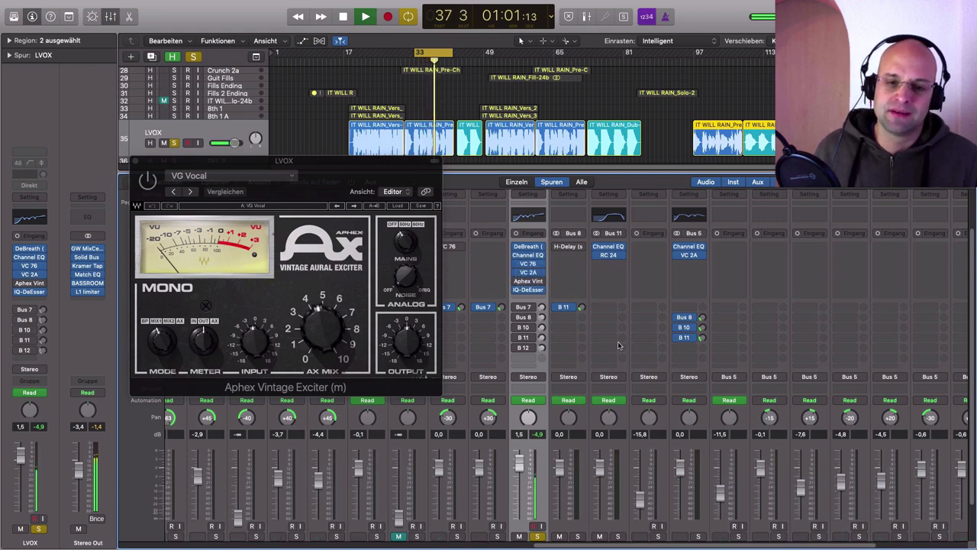
Step: Move the Aphex Vintage Exciter window, switch the exciter on, and play the soloed LVOX vocal to hear its effect
{"action": "key", "text": "space"}
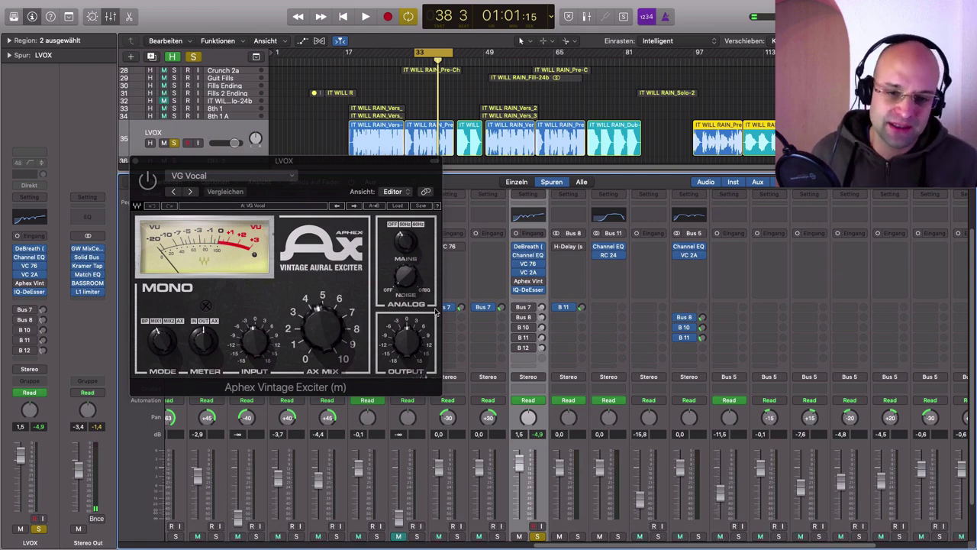
{"action": "left_click_drag", "start_coordinate": [338, 185], "coordinate": [380, 171]}
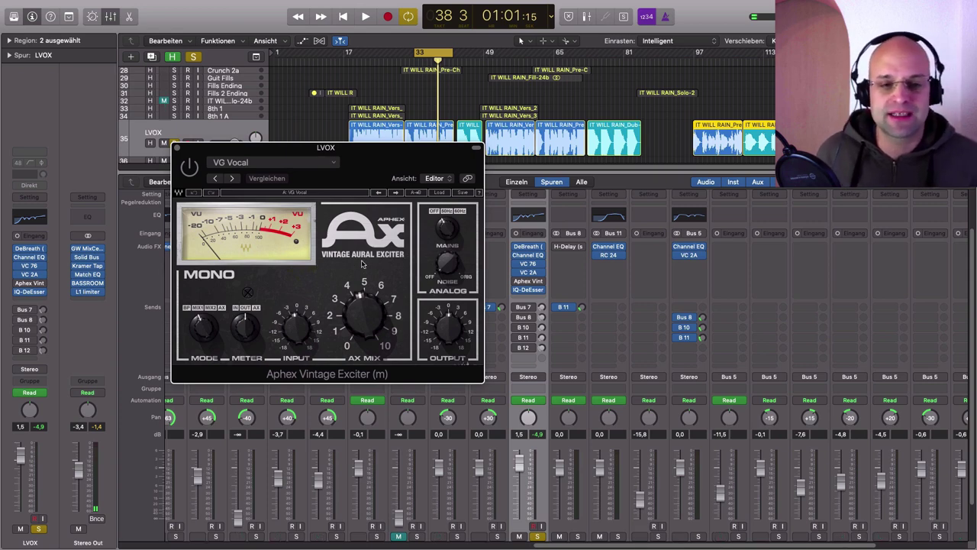
{"action": "left_click_drag", "start_coordinate": [407, 164], "coordinate": [418, 163]}
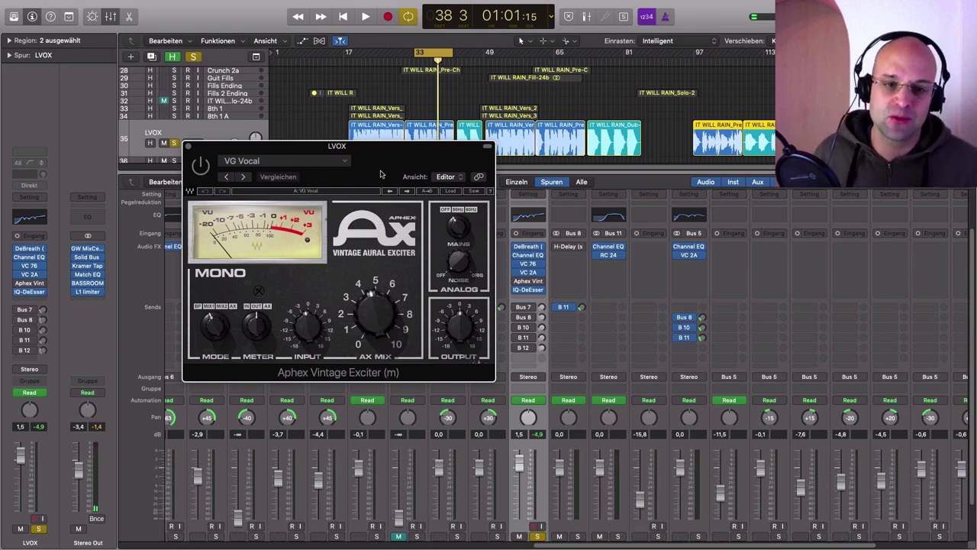
{"action": "left_click_drag", "start_coordinate": [382, 169], "coordinate": [353, 147]}
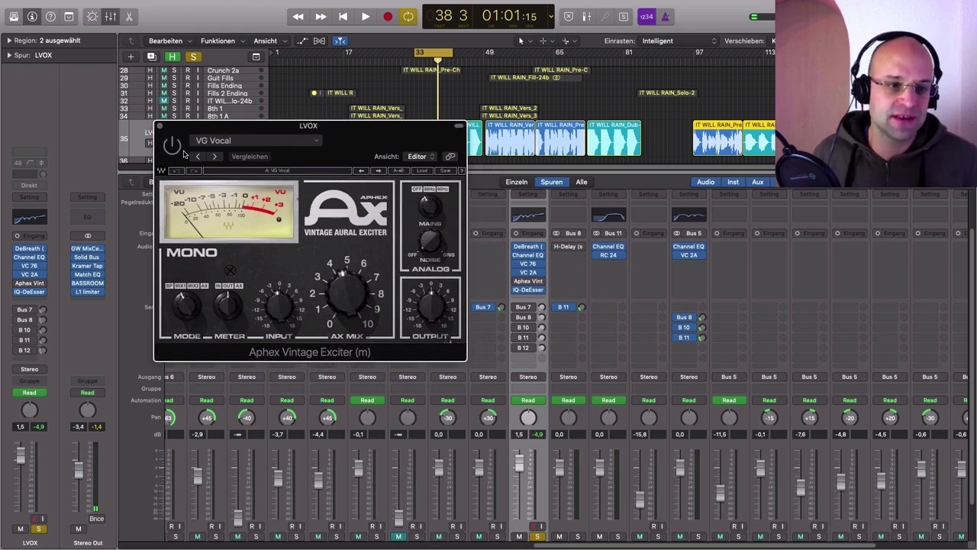
{"action": "key", "text": "space"}
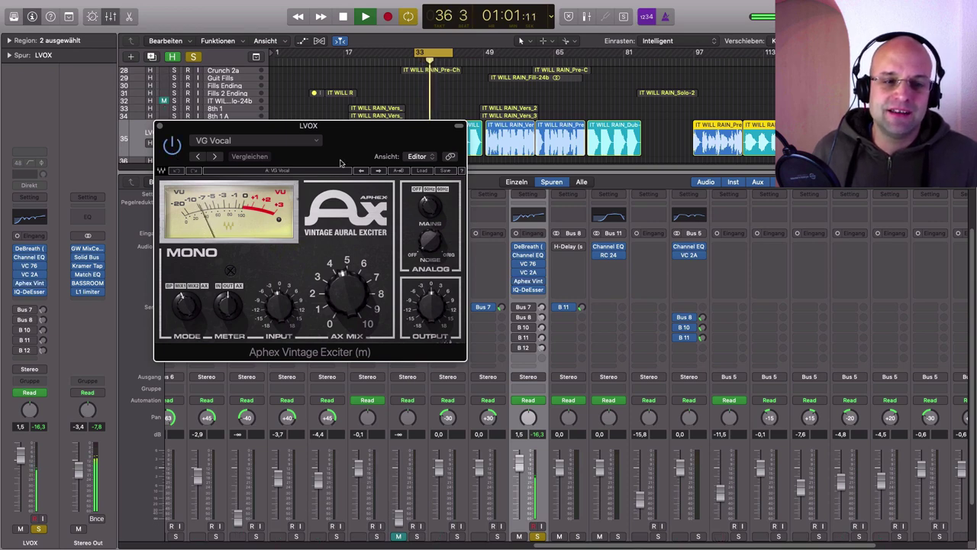
{"action": "key", "text": "space"}
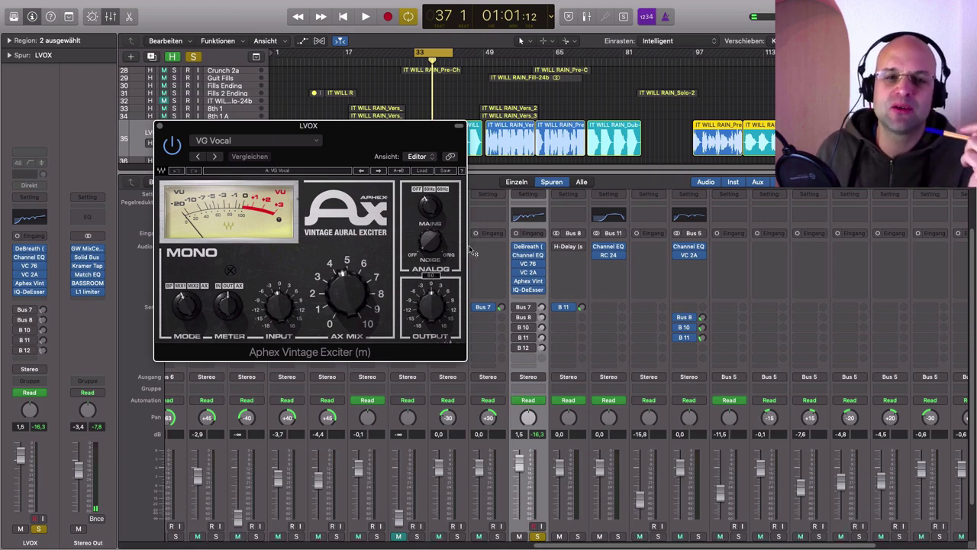
Step: Unsolo LVOX, bypass its whole plug-in chain, and close the Aphex Vintage Exciter window
{"action": "left_click", "coordinate": [538, 537]}
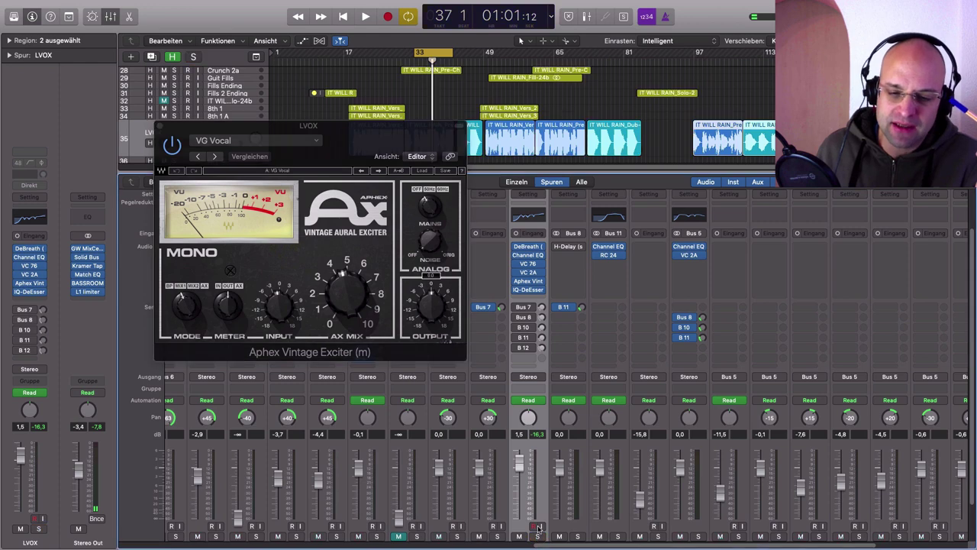
{"action": "scroll", "coordinate": [524, 220], "scroll_direction": "down", "scroll_amount": 2}
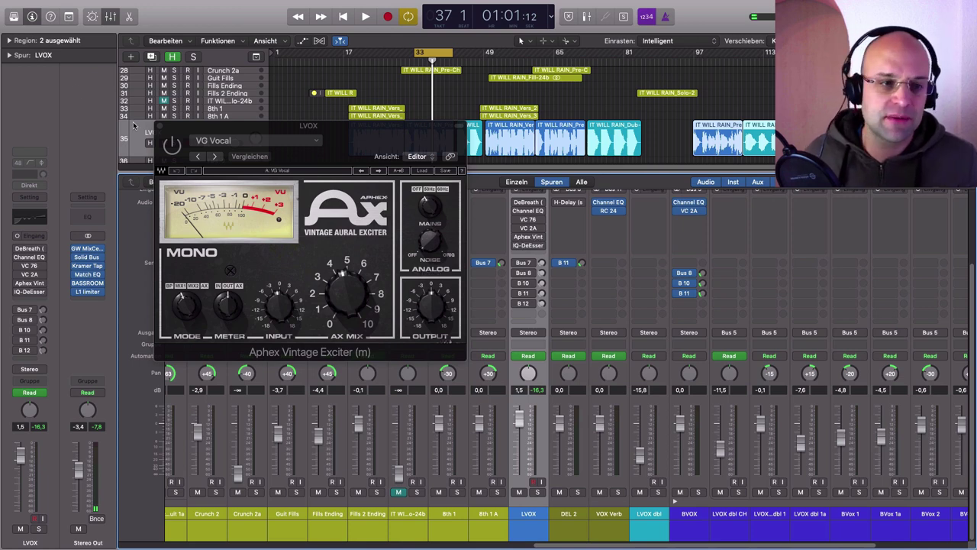
{"action": "left_click", "coordinate": [161, 130]}
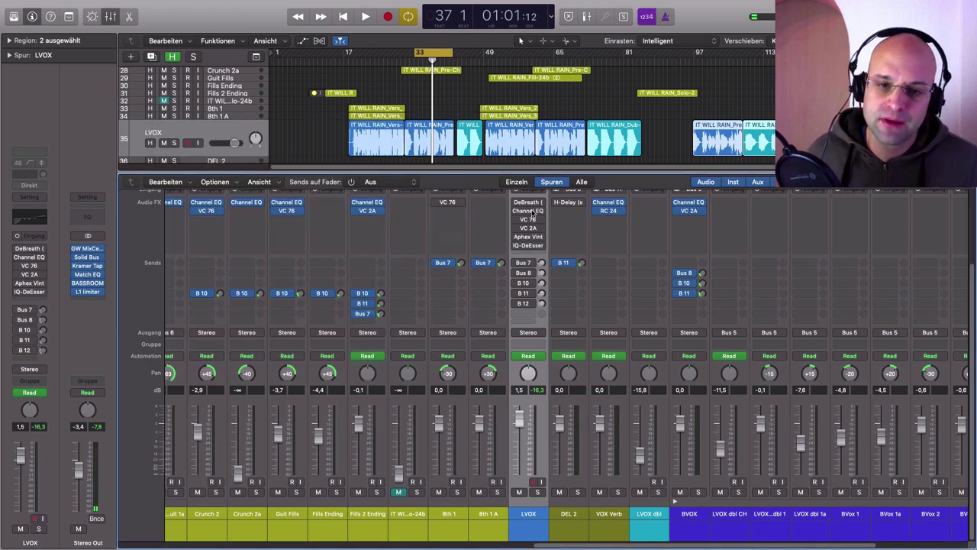
Step: Play the full mix while switching on all LVOX plug-ins and its five sends, then stop playback and turn cycle mode off
{"action": "key", "text": "space"}
{"action": "scroll", "coordinate": [597, 319], "scroll_direction": "up", "scroll_amount": 2}
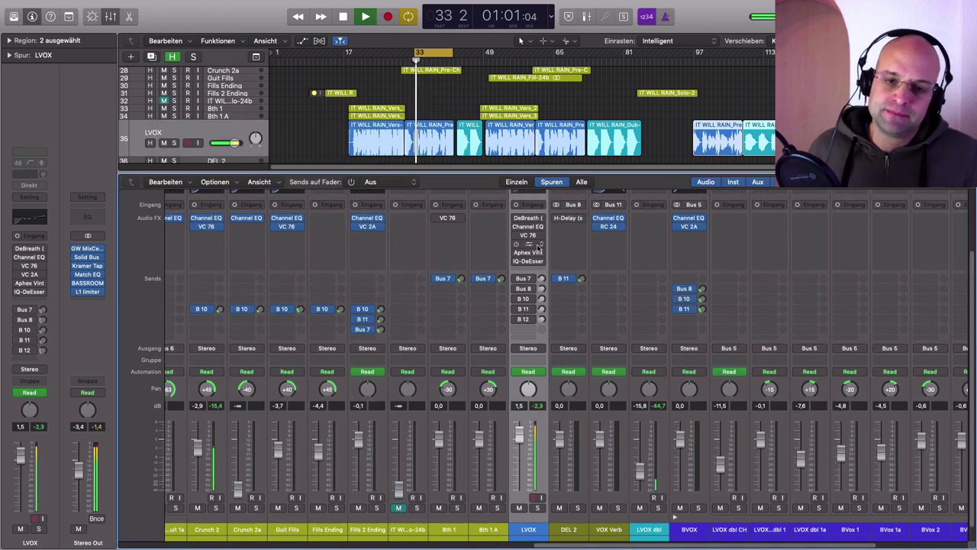
{"action": "mouse_move", "coordinate": [517, 222]}
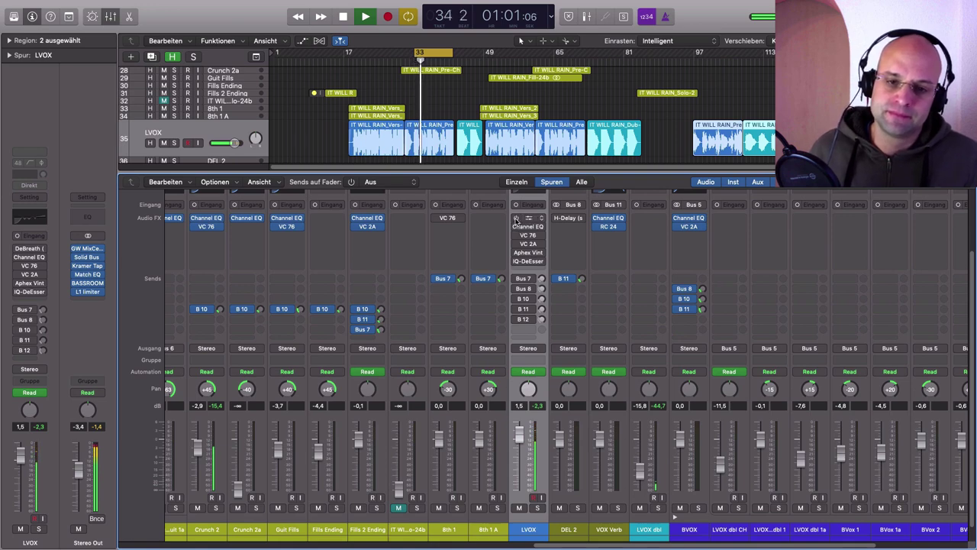
{"action": "left_click_drag", "start_coordinate": [516, 220], "coordinate": [516, 262]}
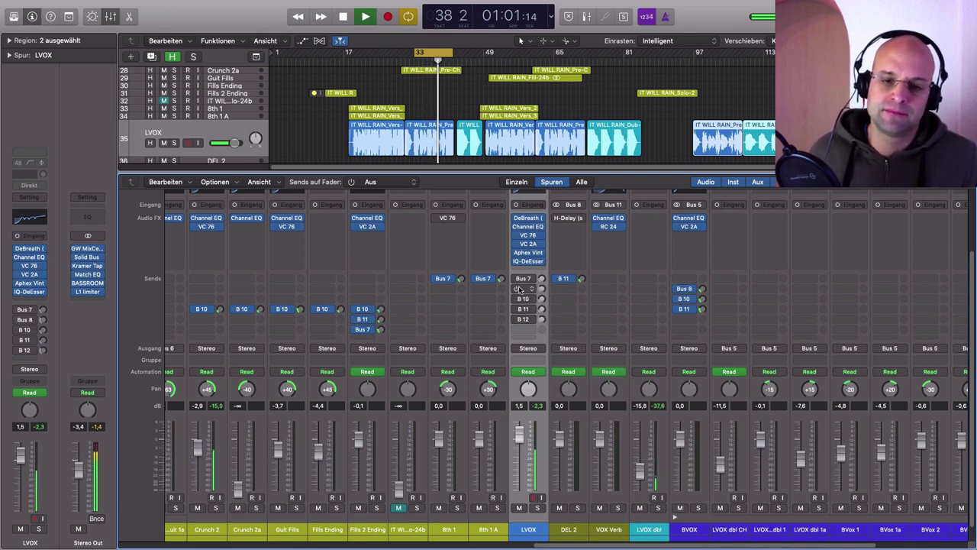
{"action": "left_click_drag", "start_coordinate": [516, 278], "coordinate": [516, 320]}
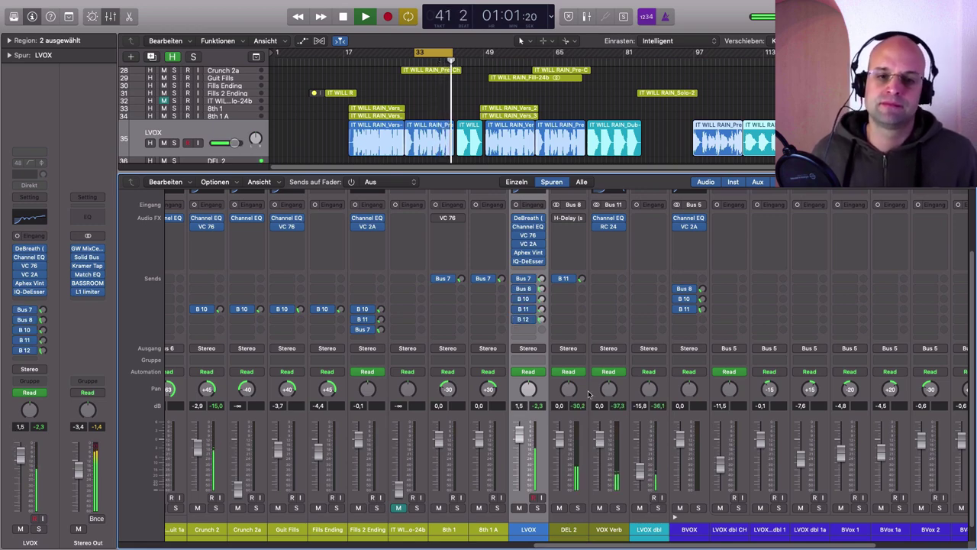
{"action": "key", "text": "space"}
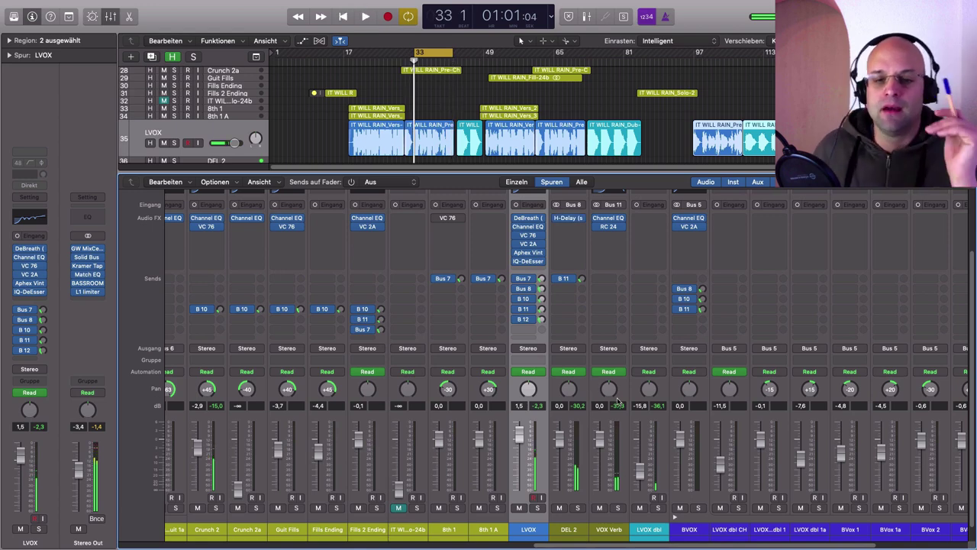
{"action": "left_click", "coordinate": [443, 52]}
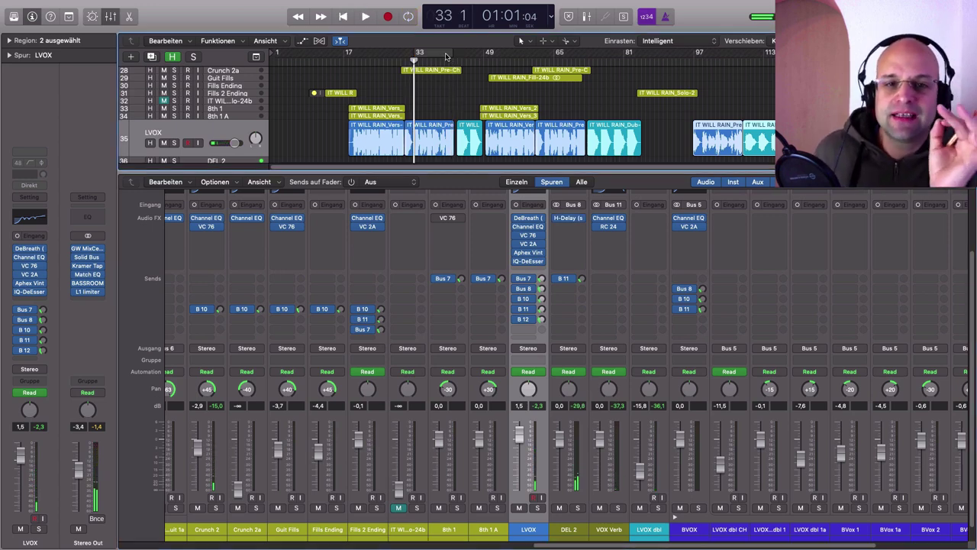
Step: Select the BVOX backing vocal track stack and bring its subtracks into view in the mixer
{"action": "scroll", "coordinate": [653, 370], "scroll_direction": "right", "scroll_amount": 3}
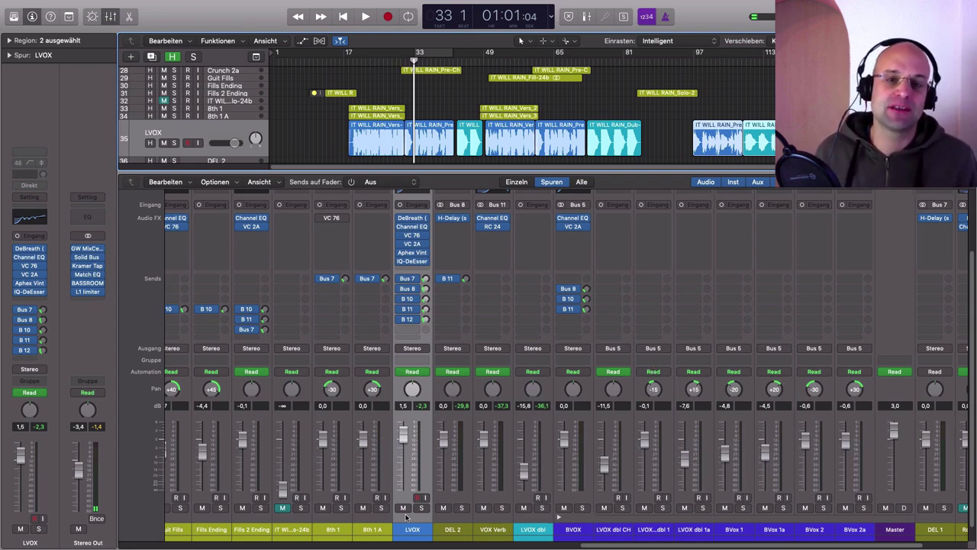
{"action": "scroll", "coordinate": [403, 518], "scroll_direction": "down", "scroll_amount": 2}
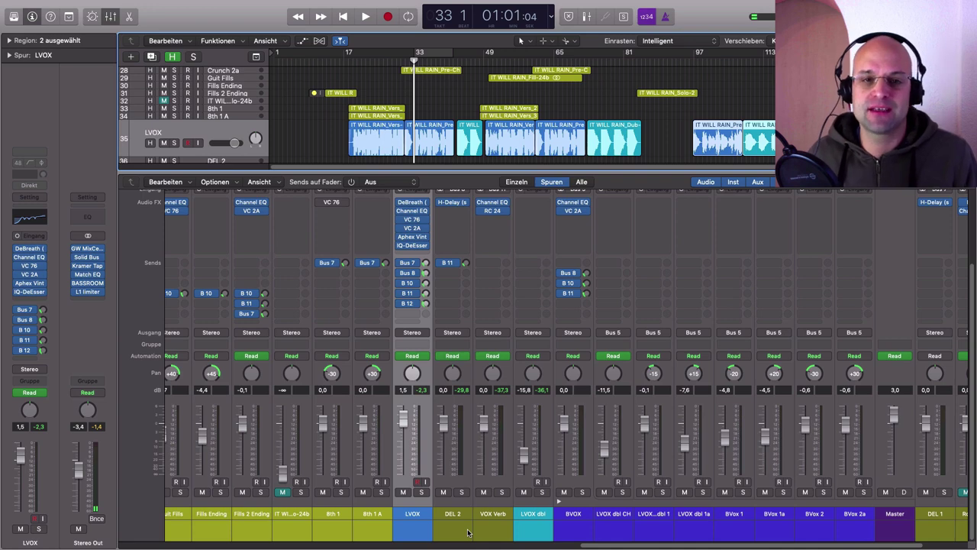
{"action": "scroll", "coordinate": [474, 526], "scroll_direction": "right", "scroll_amount": 2}
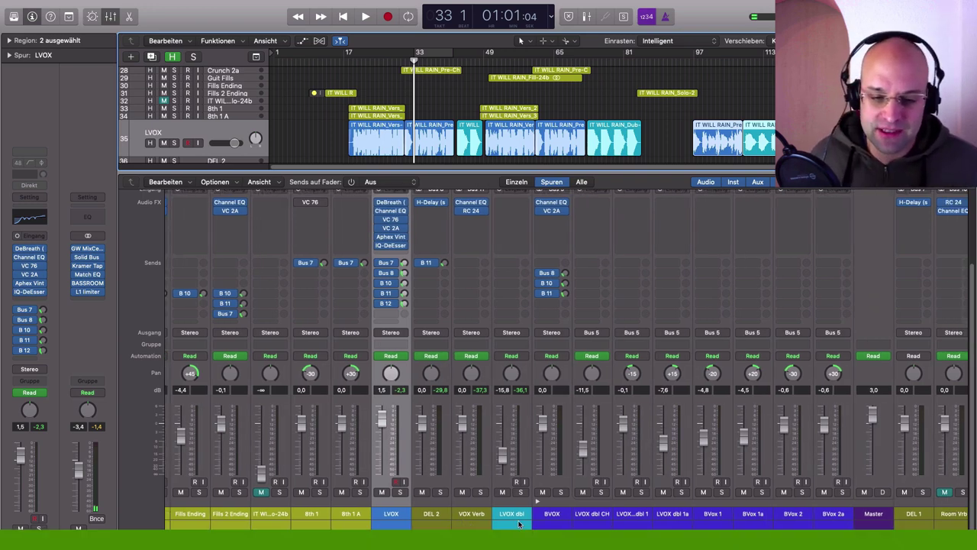
{"action": "scroll", "coordinate": [527, 524], "scroll_direction": "right", "scroll_amount": 2}
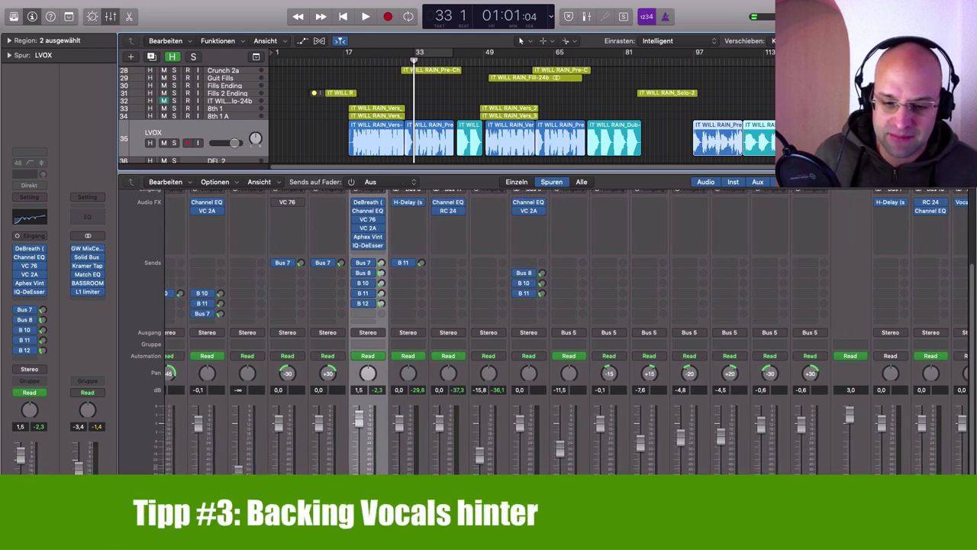
{"action": "left_click", "coordinate": [527, 524]}
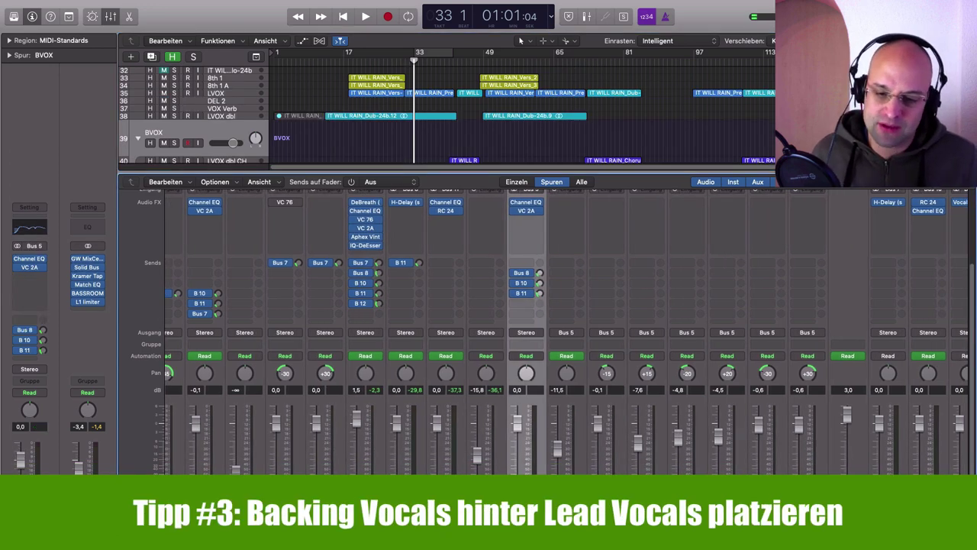
{"action": "scroll", "coordinate": [566, 332], "scroll_direction": "right", "scroll_amount": 6}
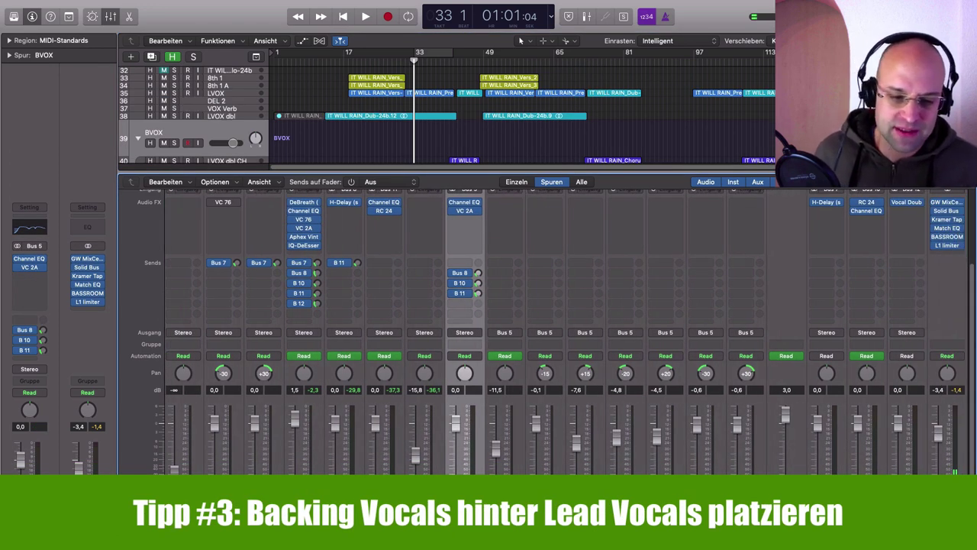
Step: Solo BVOX, move the active cycle range to around bar 113, and play the backing vocals there
{"action": "scroll", "coordinate": [569, 97], "scroll_direction": "up", "scroll_amount": 10}
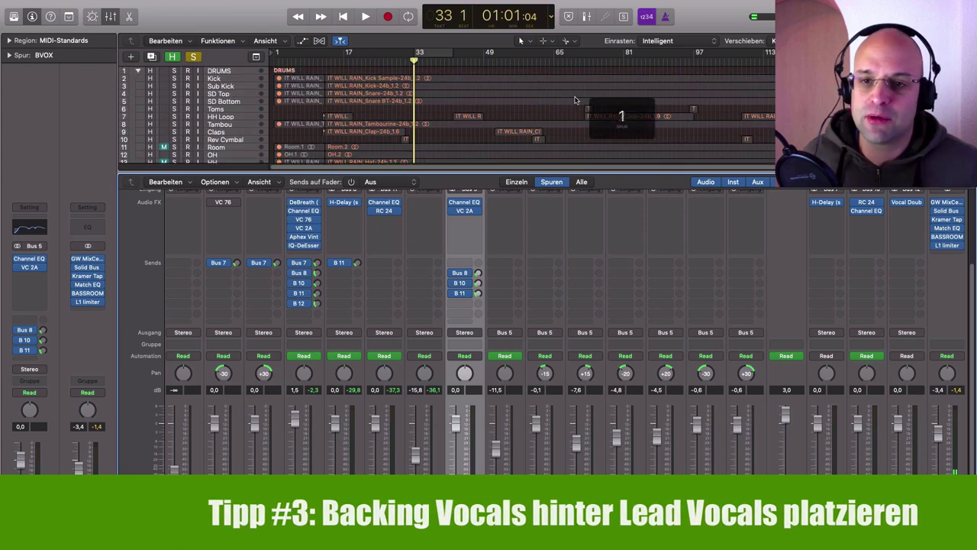
{"action": "left_click_drag", "start_coordinate": [427, 53], "coordinate": [920, 55]}
{"action": "left_click_drag", "start_coordinate": [429, 52], "coordinate": [762, 106]}
{"action": "key", "text": "space"}
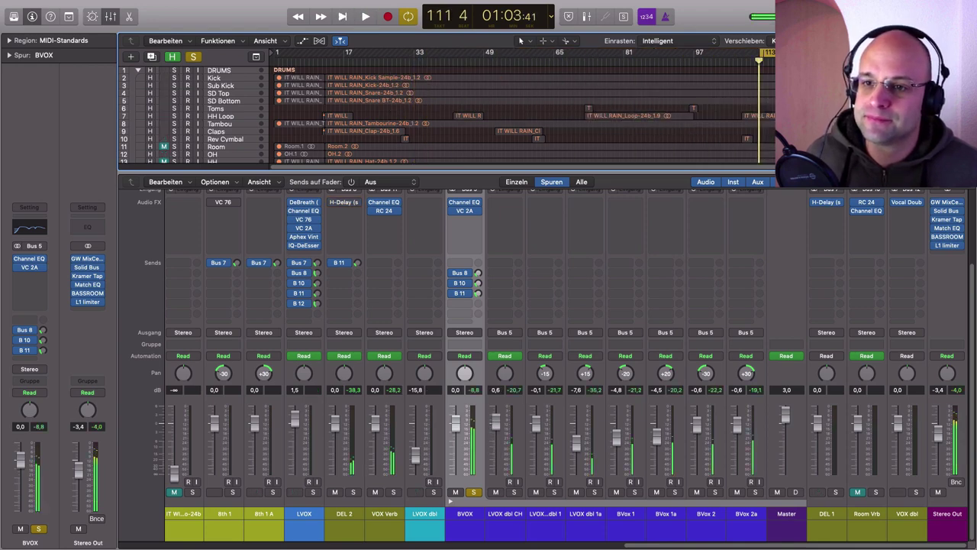
{"action": "key", "text": "space"}
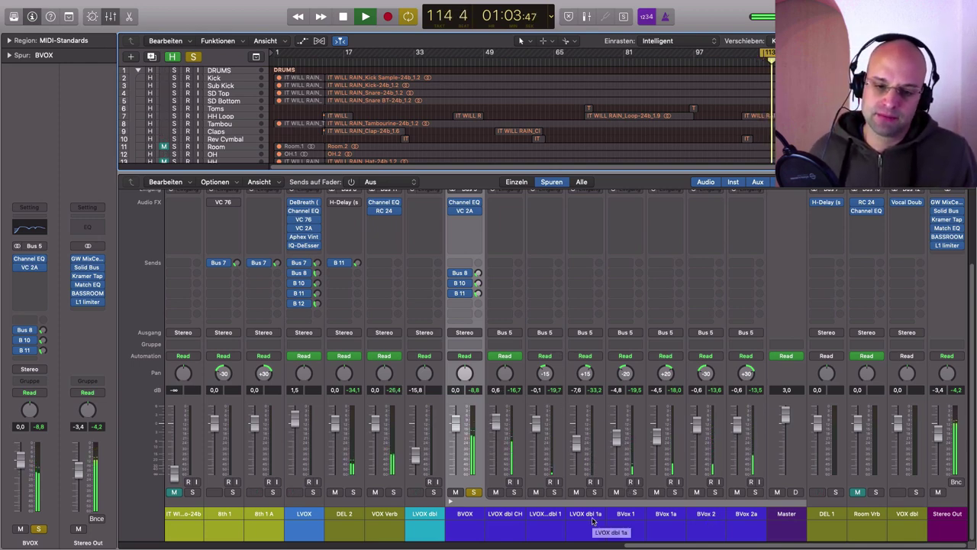
{"action": "scroll", "coordinate": [591, 520], "scroll_direction": "up", "scroll_amount": 1}
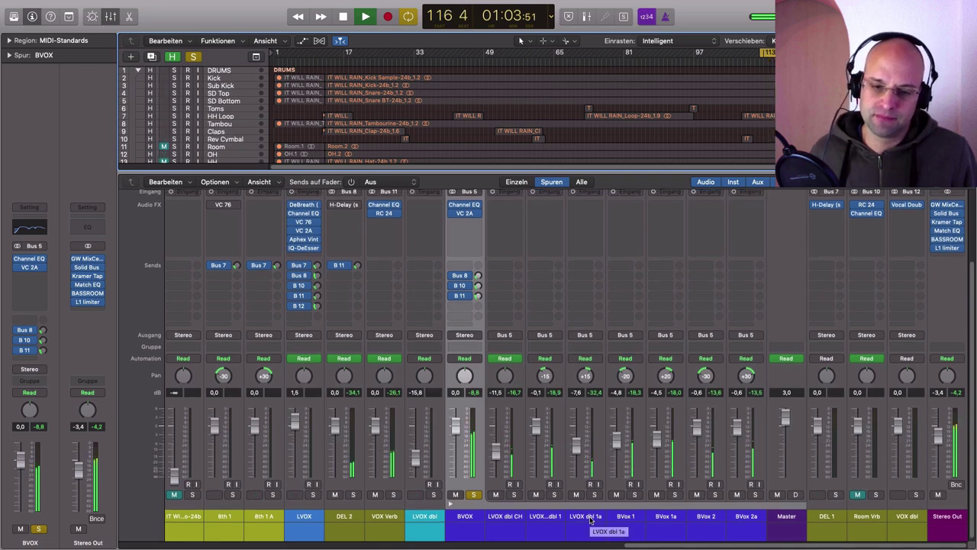
{"action": "key", "text": "space"}
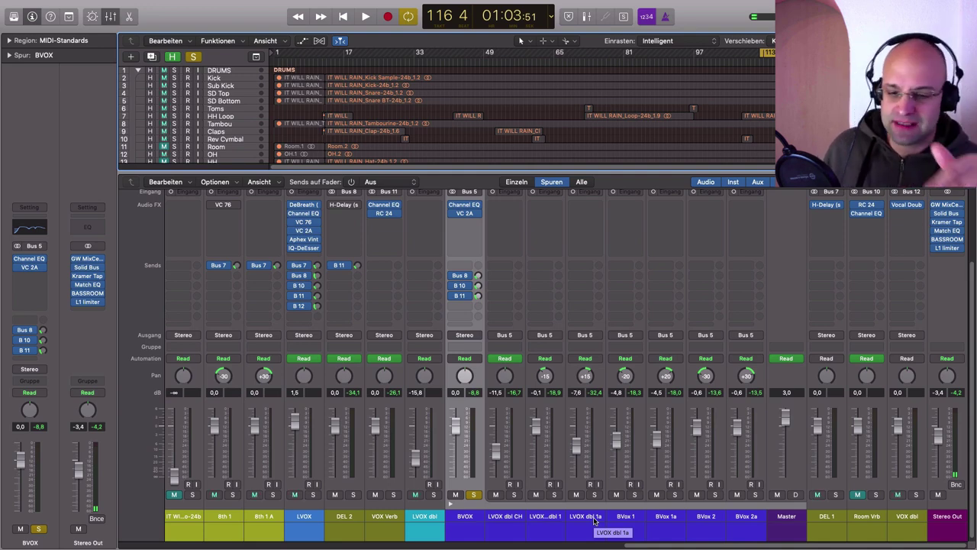
Step: Open the BVOX Channel EQ clear of the LVOX strip, compare it with the LVOX Channel EQ, and close the LVOX one
{"action": "scroll", "coordinate": [595, 521], "scroll_direction": "up", "scroll_amount": 4}
{"action": "scroll", "coordinate": [595, 520], "scroll_direction": "down", "scroll_amount": 4}
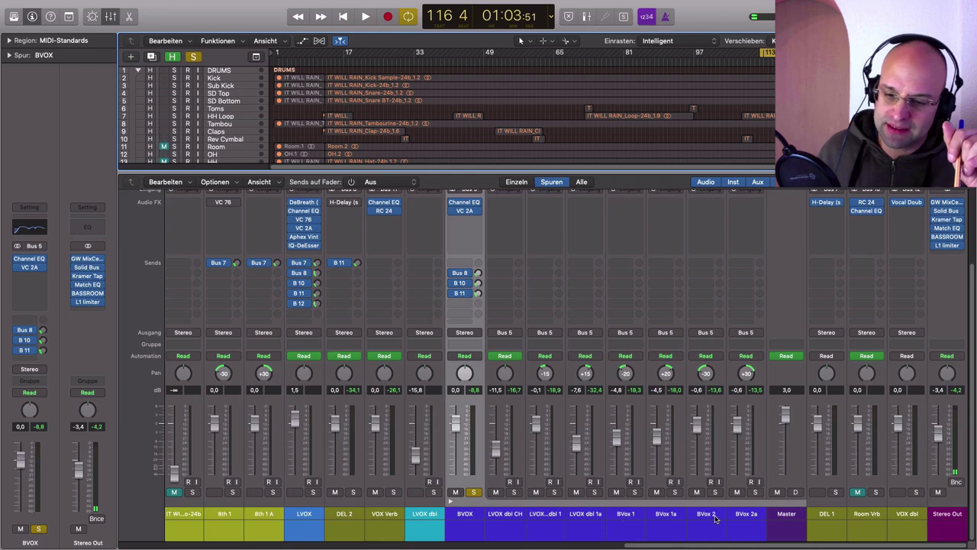
{"action": "scroll", "coordinate": [535, 427], "scroll_direction": "up", "scroll_amount": 5}
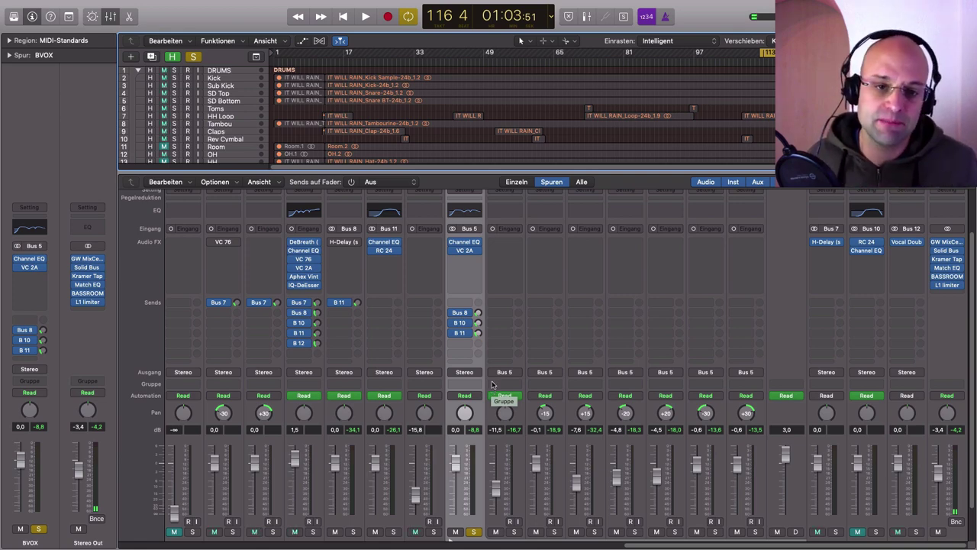
{"action": "left_click", "coordinate": [463, 247]}
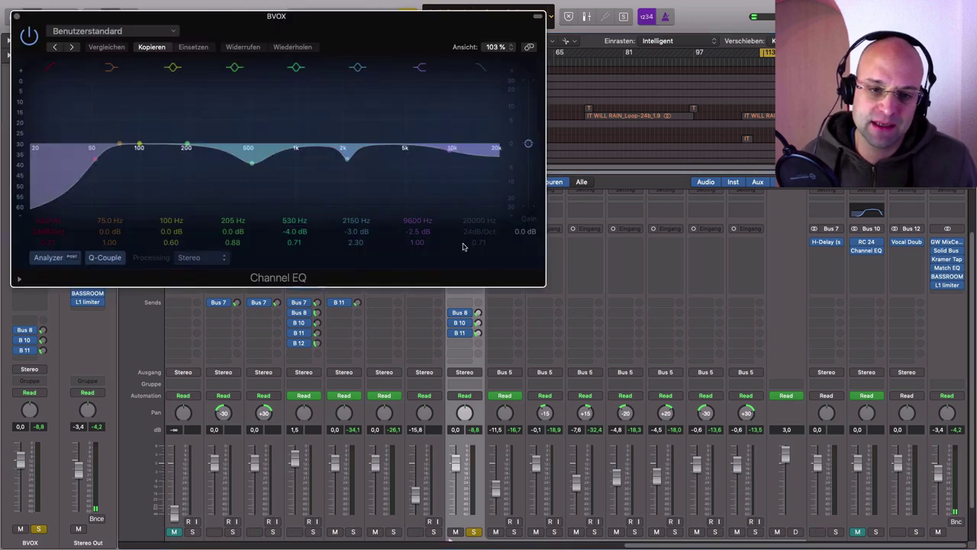
{"action": "left_click_drag", "start_coordinate": [393, 44], "coordinate": [819, 173]}
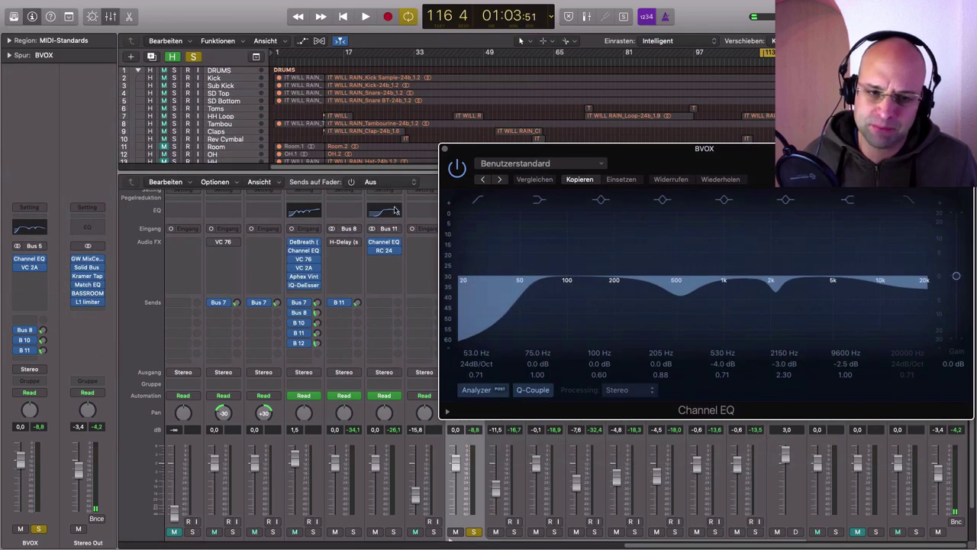
{"action": "left_click", "coordinate": [303, 252]}
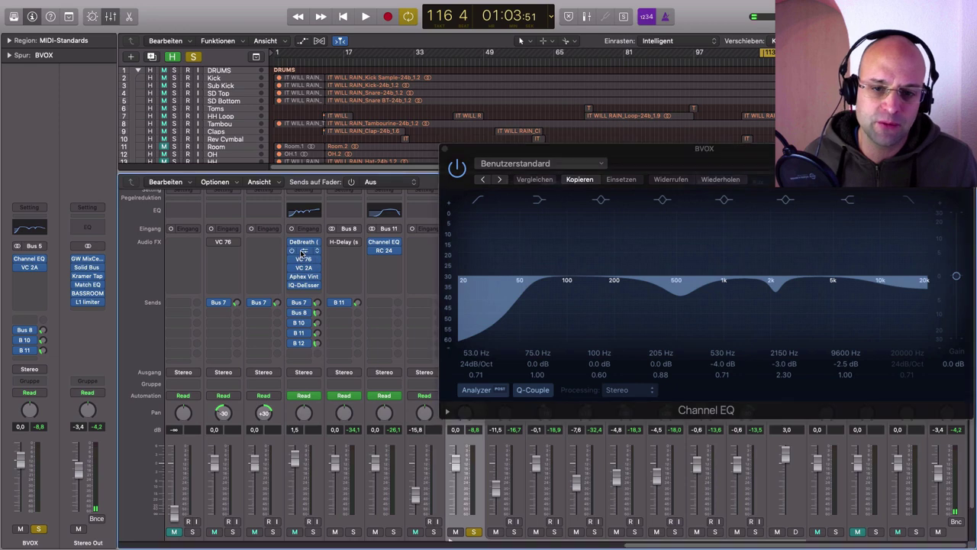
{"action": "left_click_drag", "start_coordinate": [595, 192], "coordinate": [415, 191]}
{"action": "left_click", "coordinate": [58, 171]}
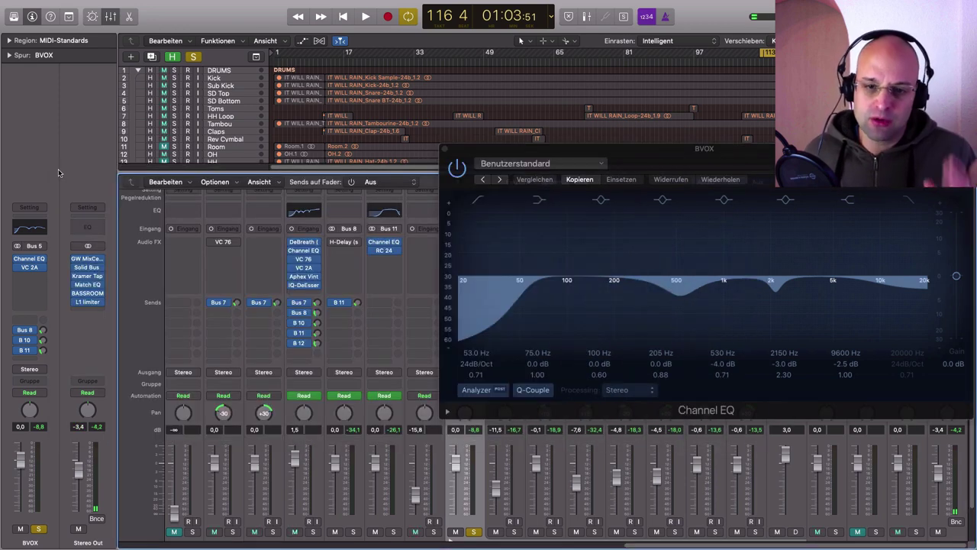
Step: Examine the cuts and the 9600 Hz high shelf in the BVOX Channel EQ, and close it
{"action": "left_click_drag", "start_coordinate": [741, 149], "coordinate": [498, 148]}
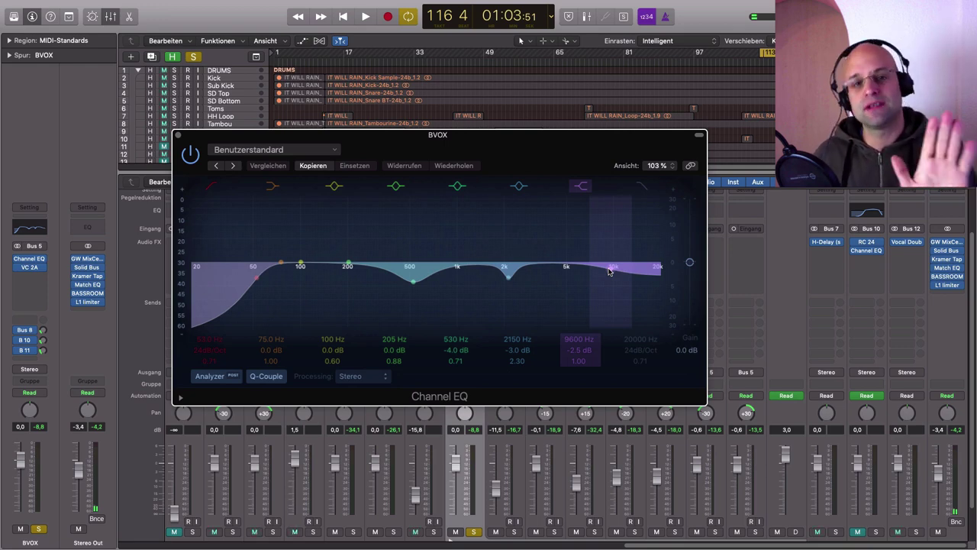
{"action": "left_click", "coordinate": [179, 135]}
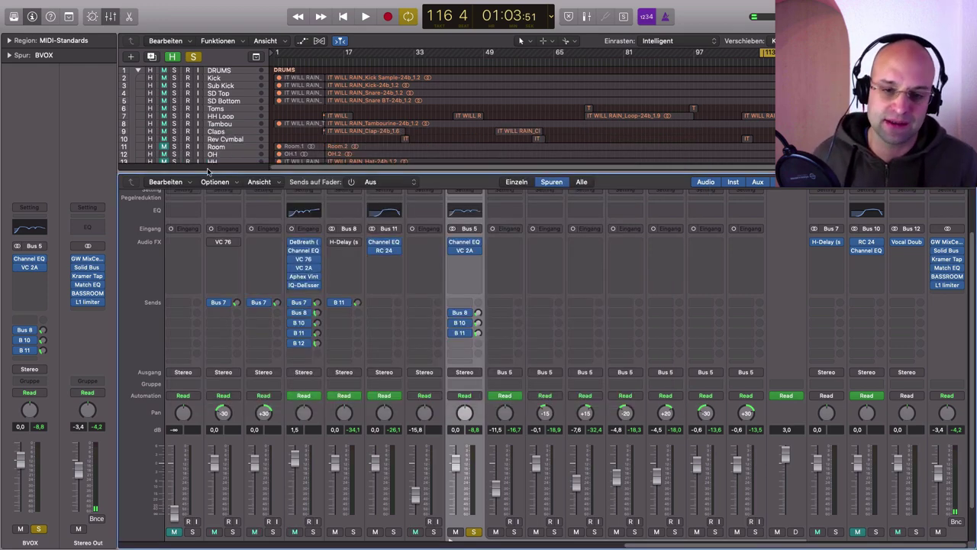
{"action": "scroll", "coordinate": [459, 336], "scroll_direction": "down", "scroll_amount": 2}
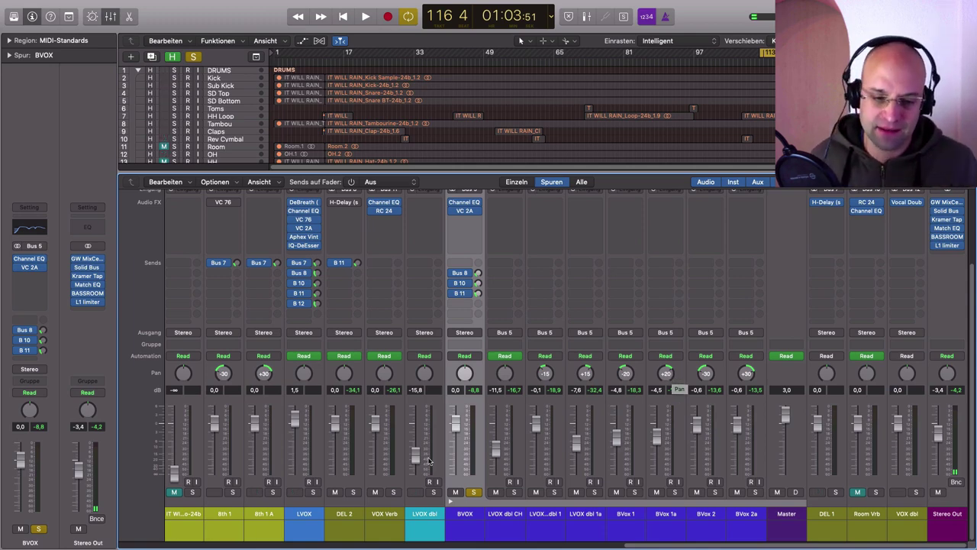
Step: Switch the solo briefly from BVOX to LVOX dbl, return it to BVOX, and play the backing vocals in the cycle range
{"action": "left_click", "coordinate": [433, 492]}
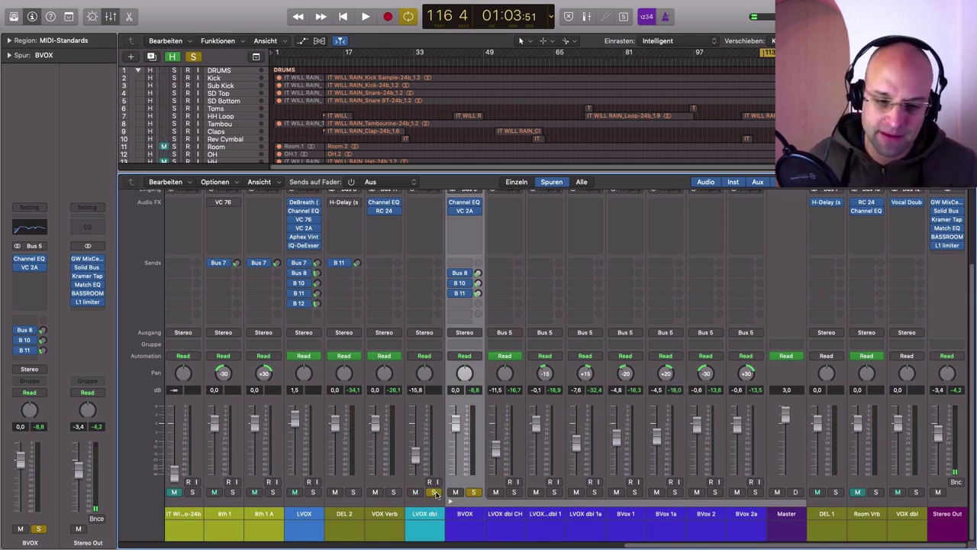
{"action": "left_click", "coordinate": [474, 494]}
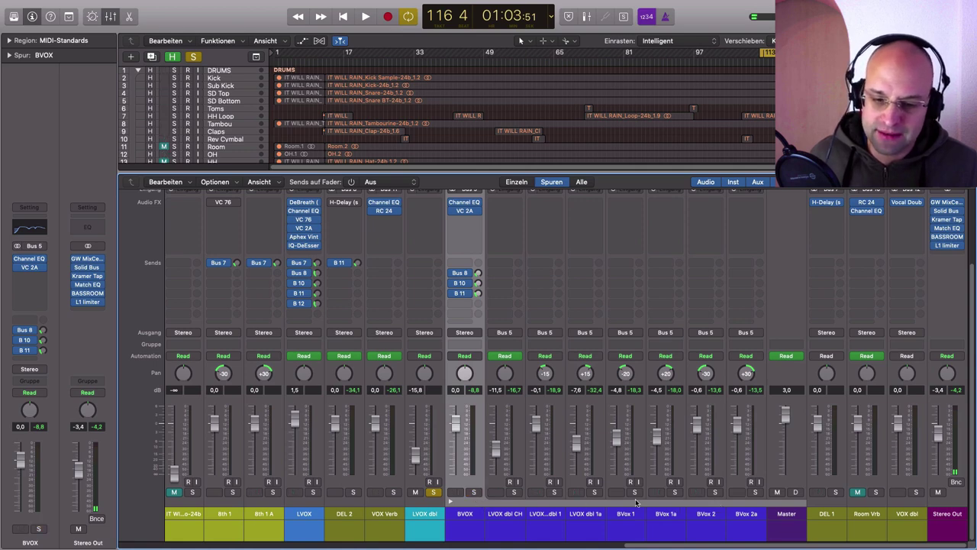
{"action": "key", "text": "space"}
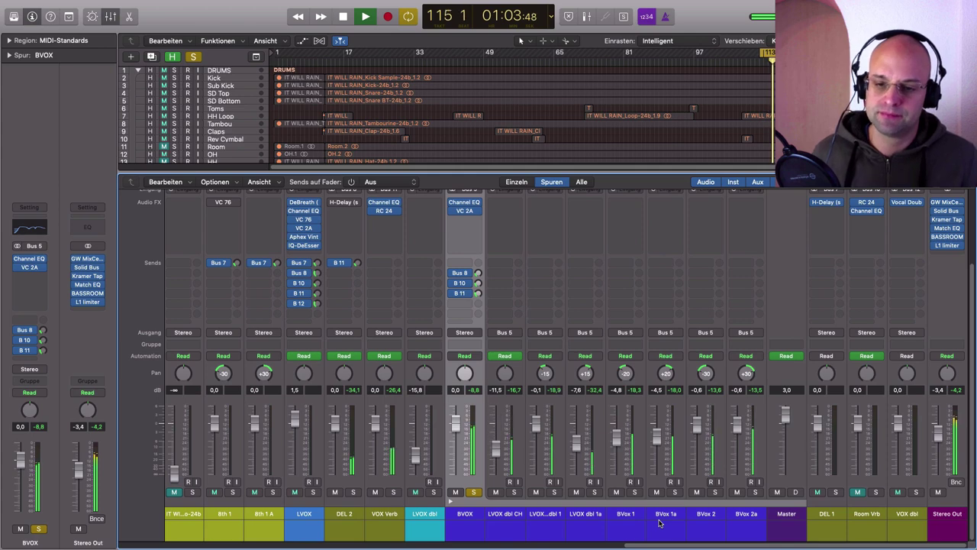
Step: Unsolo BVOX during playback to hear the backing vocals within the full mix, and stop playback
{"action": "left_click", "coordinate": [474, 493]}
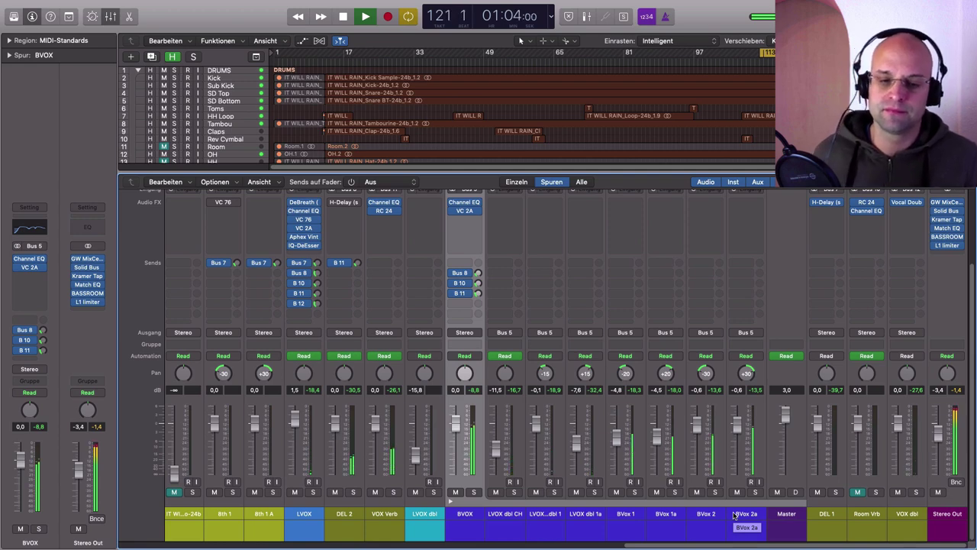
{"action": "key", "text": "space"}
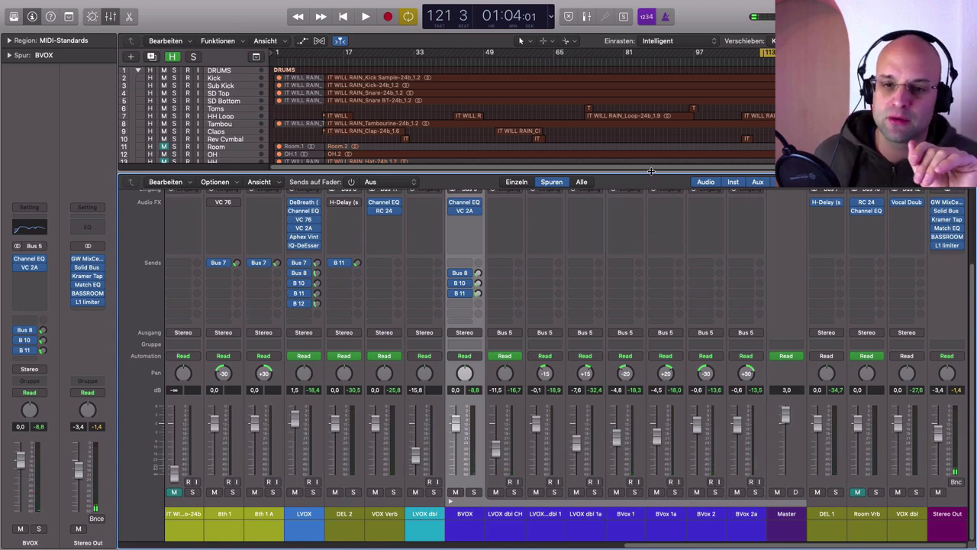
{"action": "scroll", "coordinate": [312, 475], "scroll_direction": "left", "scroll_amount": 15}
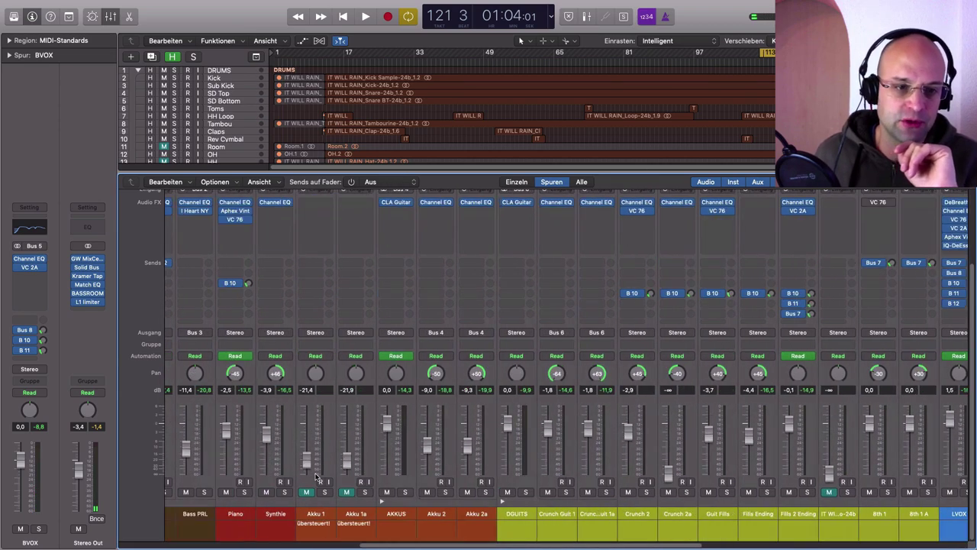